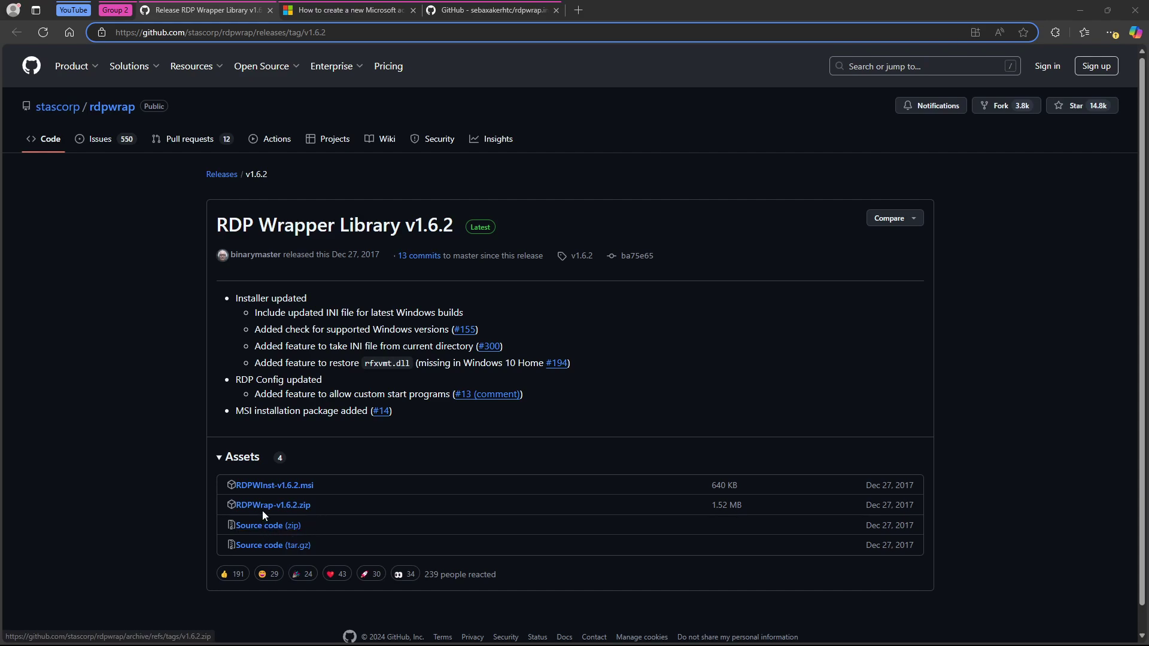
Read through the Microsoft account help page by scrolling down and back up.
left_click(353, 9)
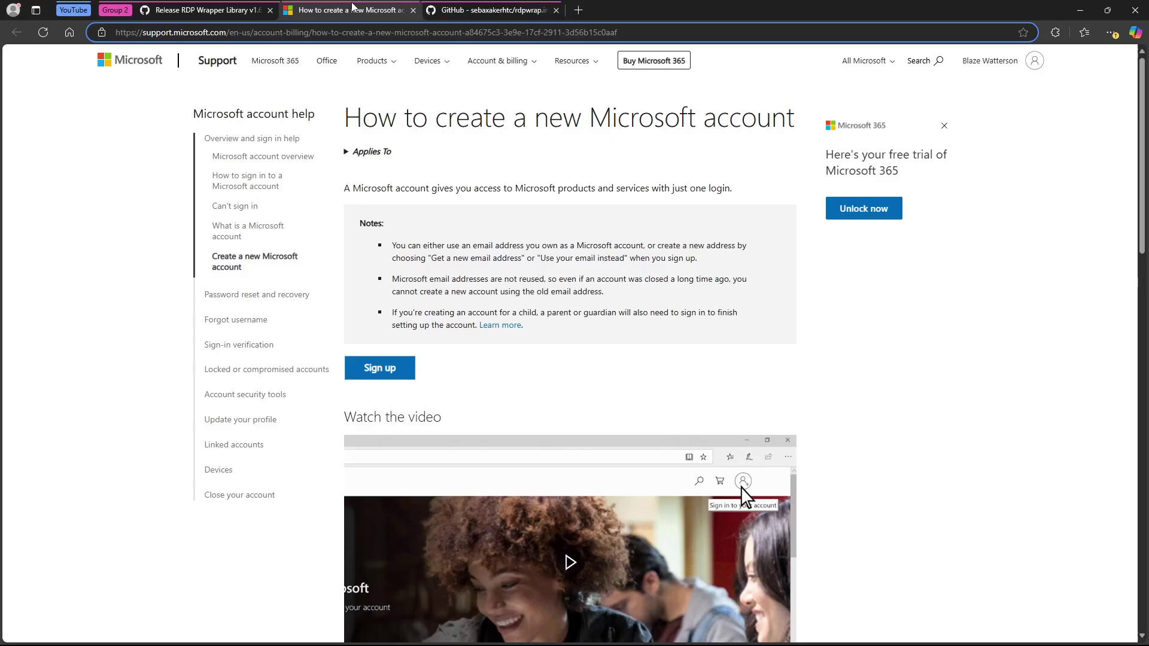
scroll(603, 353, "down", 2)
scroll(603, 353, "down", 4)
scroll(601, 348, "down", 4)
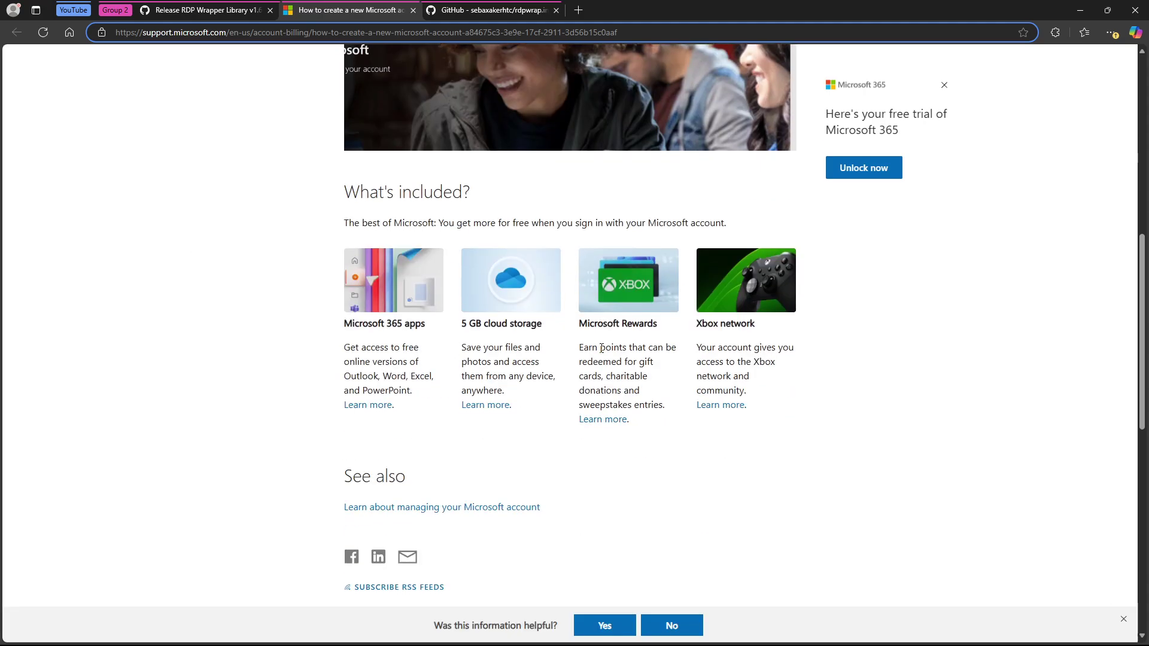
scroll(601, 348, "down", 2)
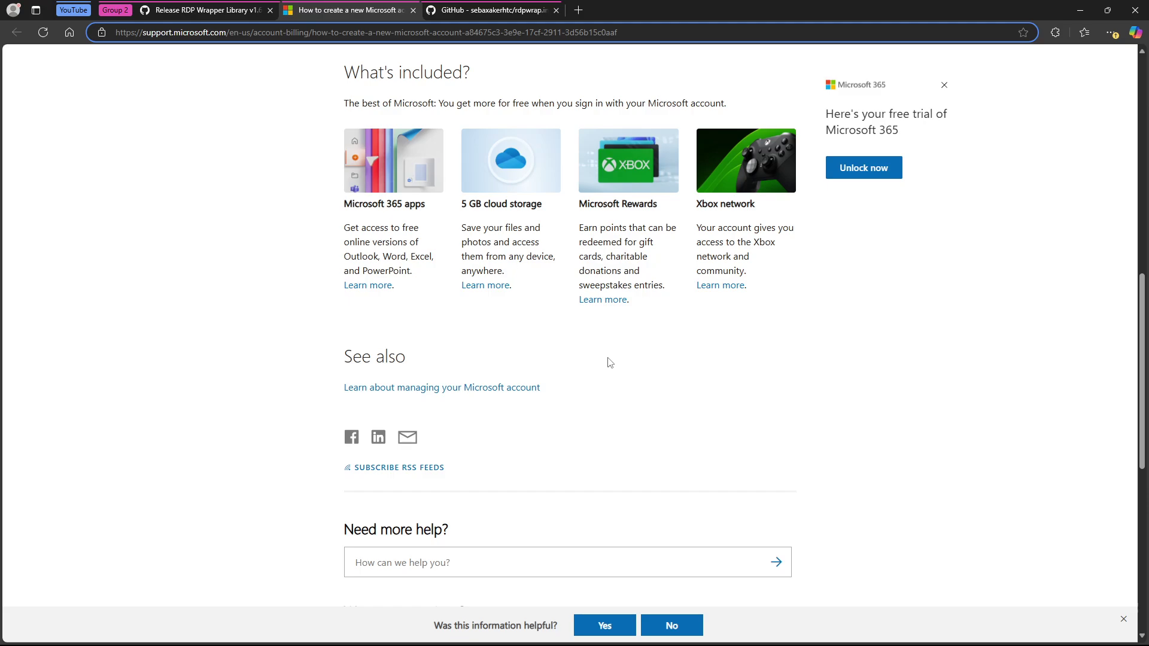
scroll(609, 362, "up", 10)
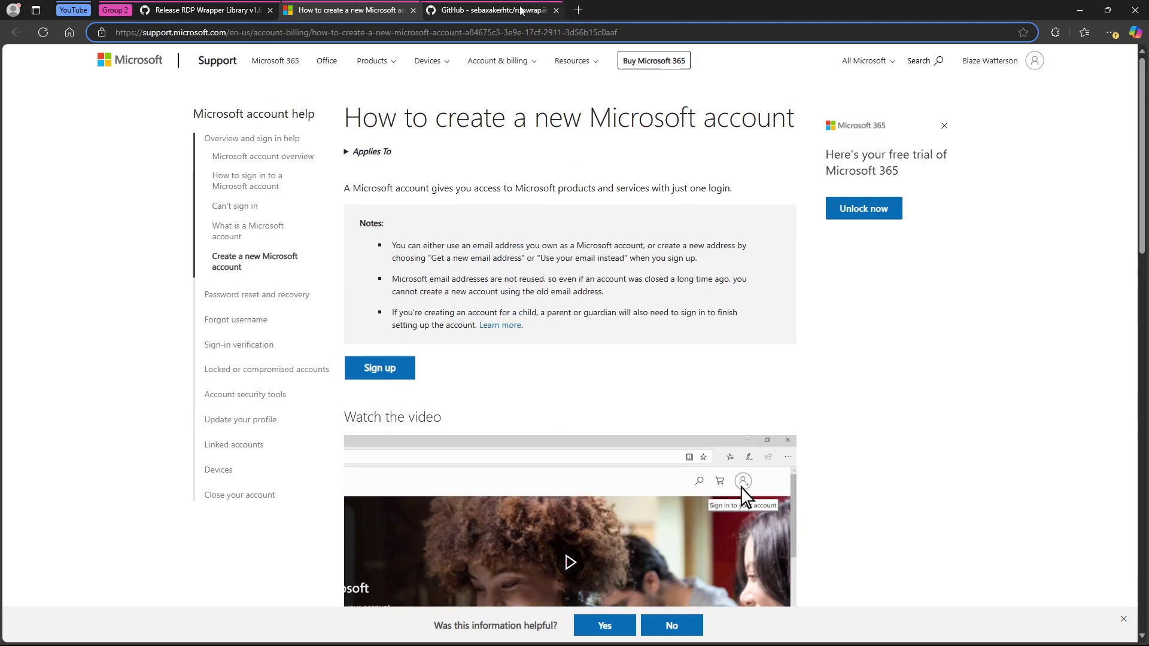
Check the rdpwrap.ini repository and the RDP Wrapper v1.6.2 release, ending on the Microsoft help page.
left_click(521, 10)
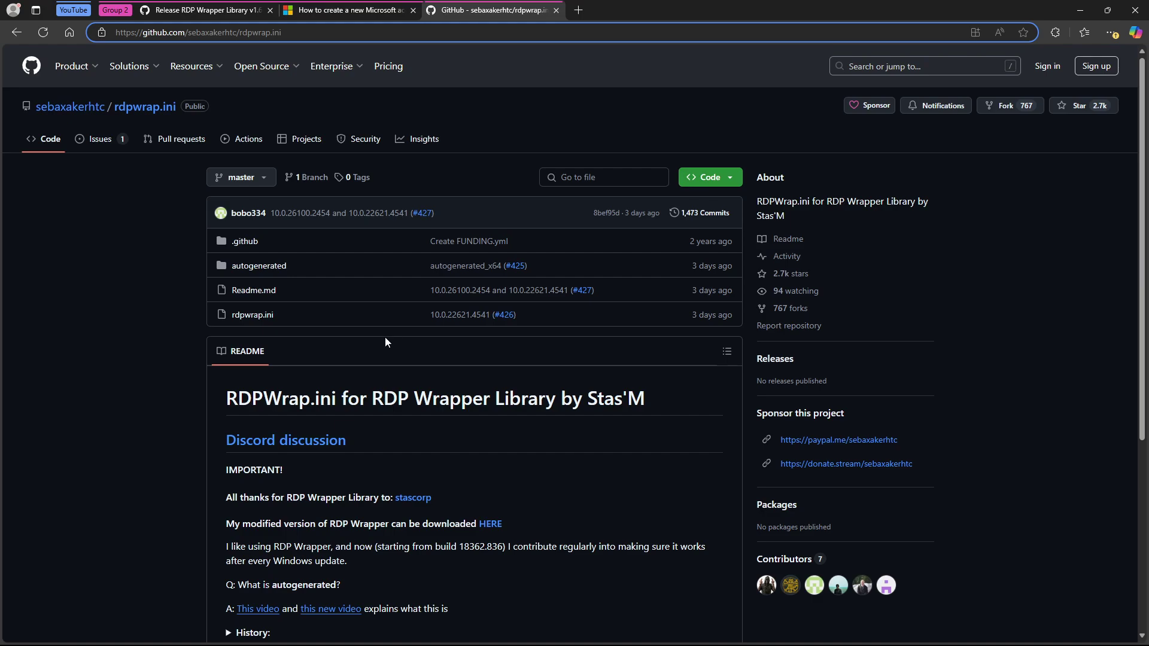
left_click(204, 10)
mouse_move(242, 165)
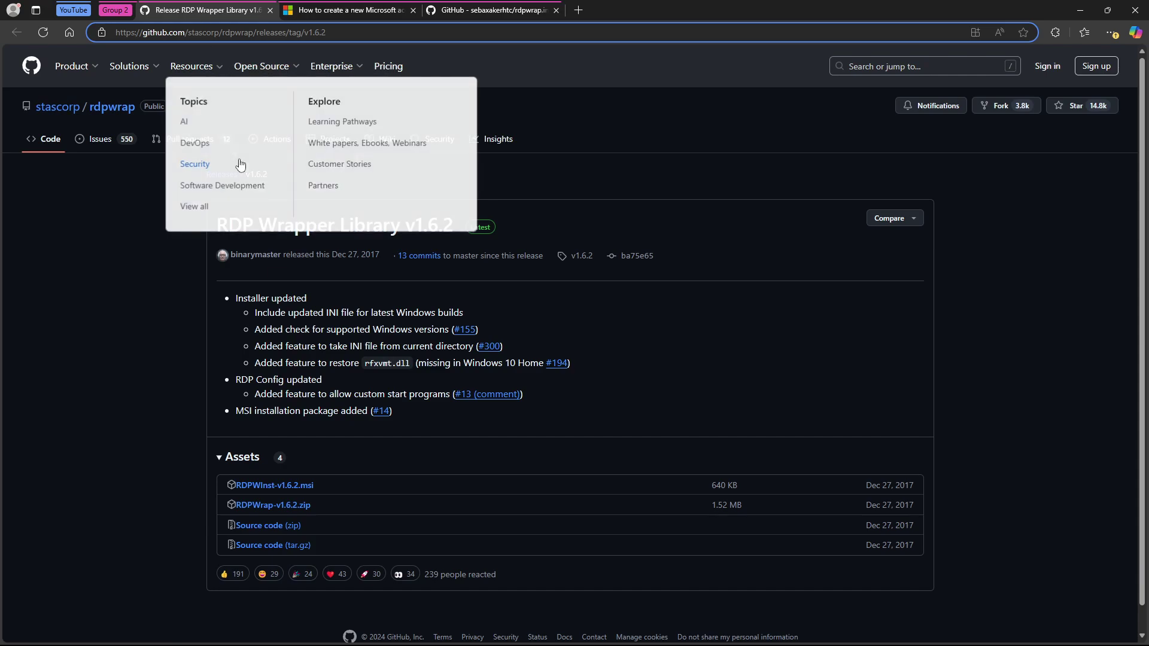
left_click(314, 9)
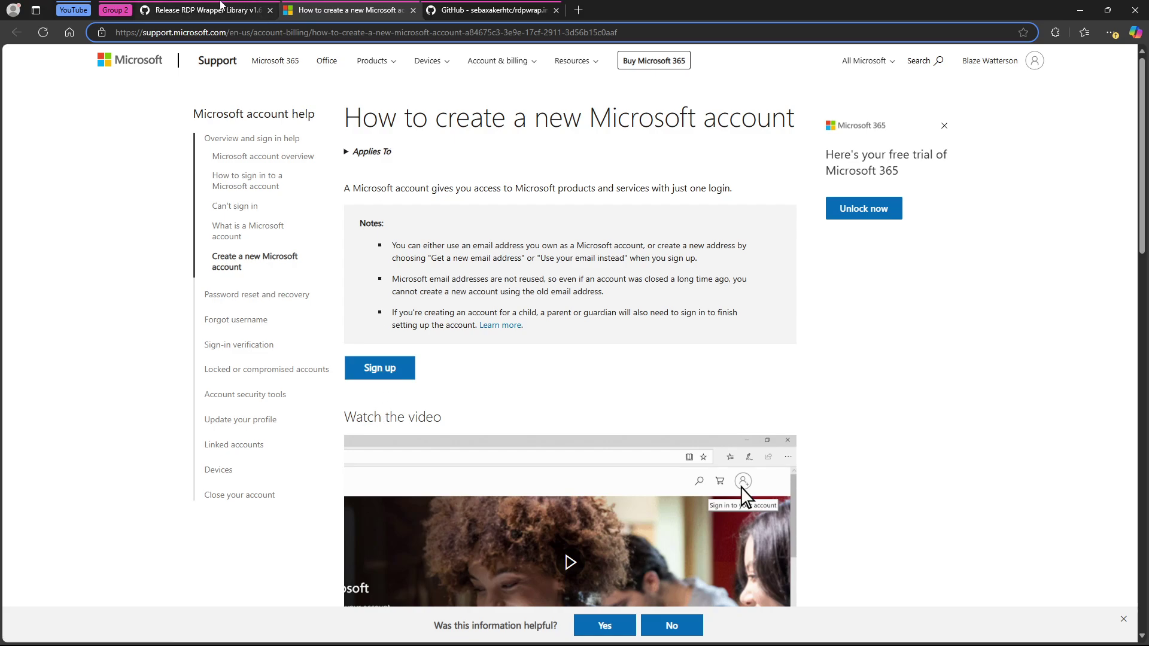
Move the New folder (4) Explorer window near the screen centre and bring it to the front.
mouse_move(219, 8)
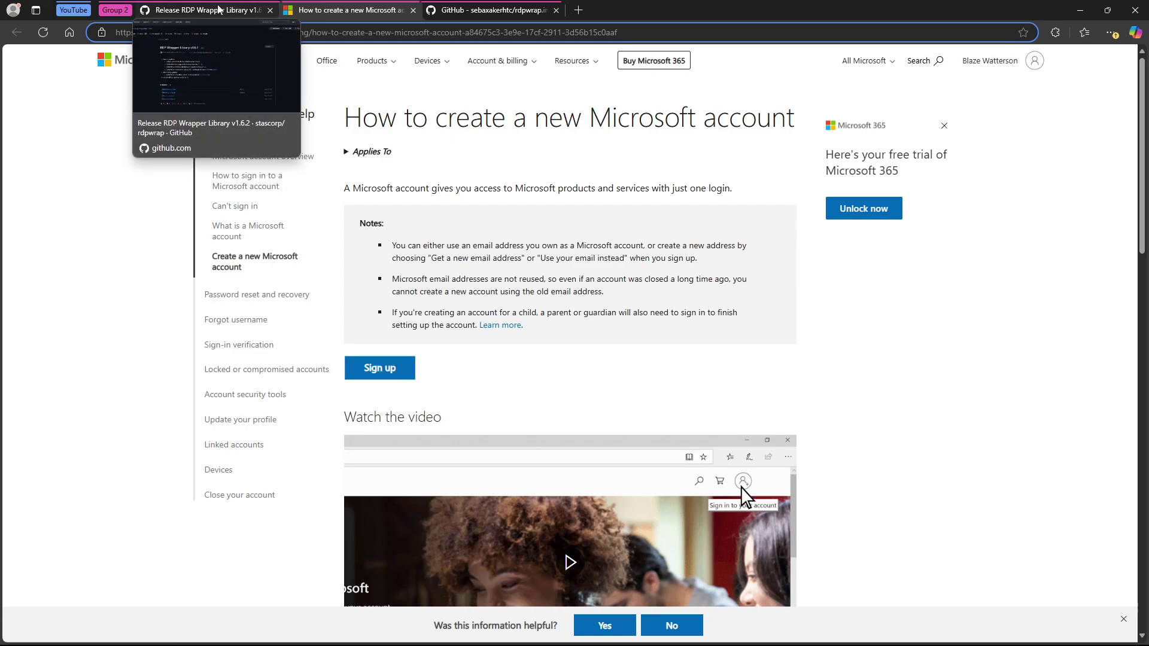
left_click(219, 8)
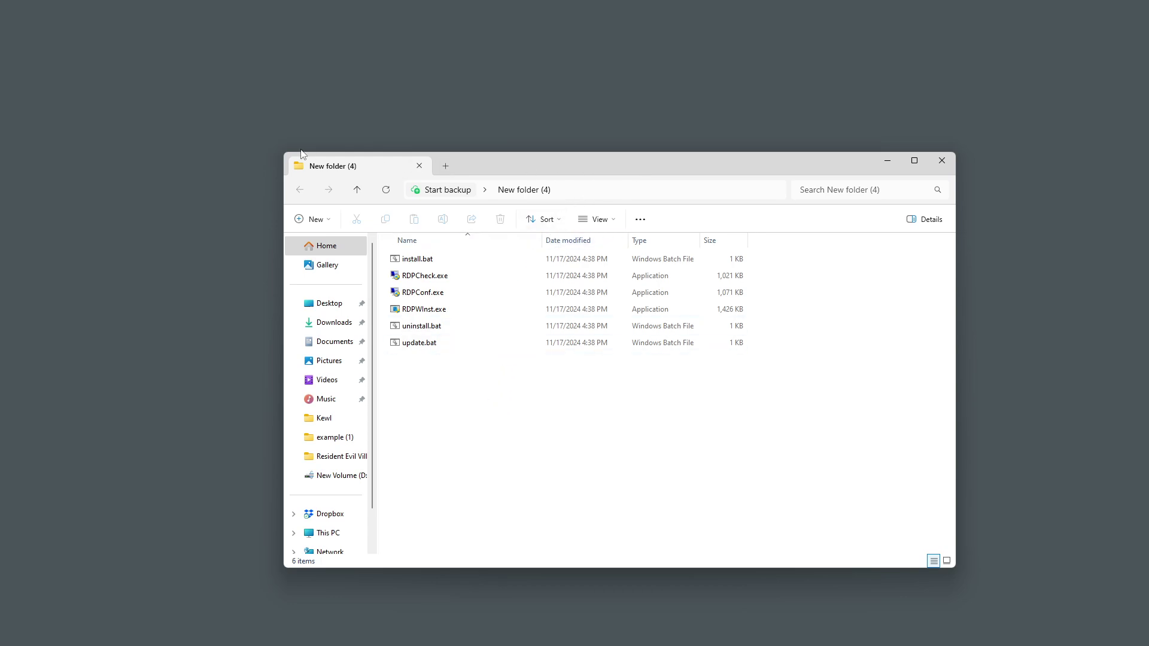
left_click_drag(598, 167, 772, 188)
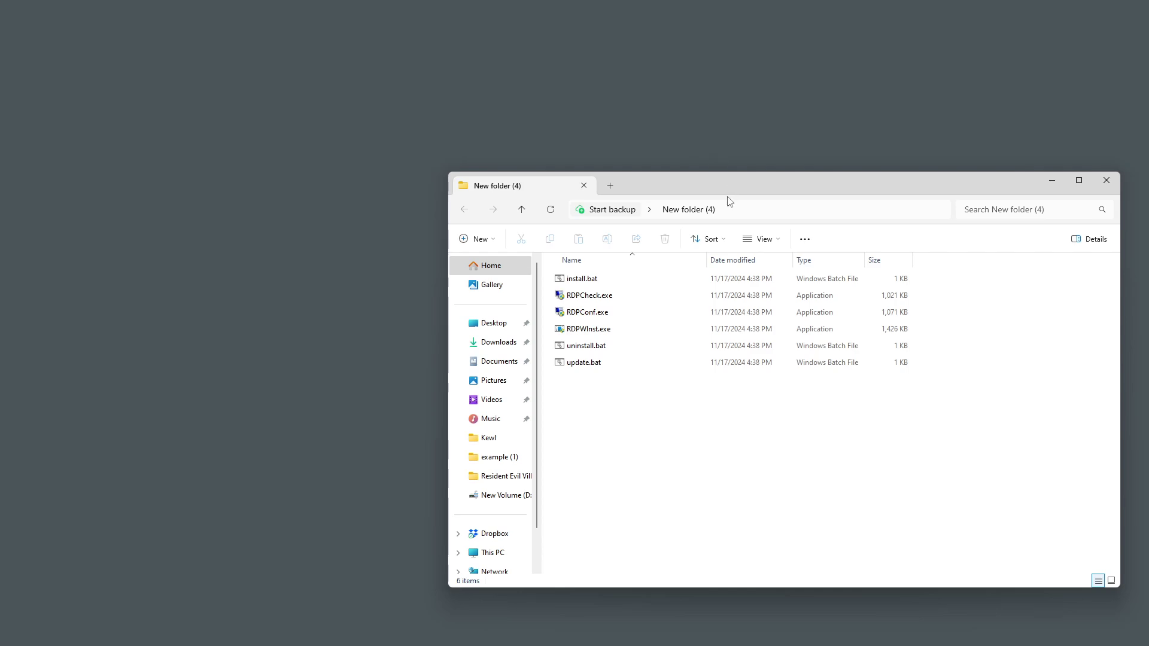
left_click_drag(729, 202, 590, 141)
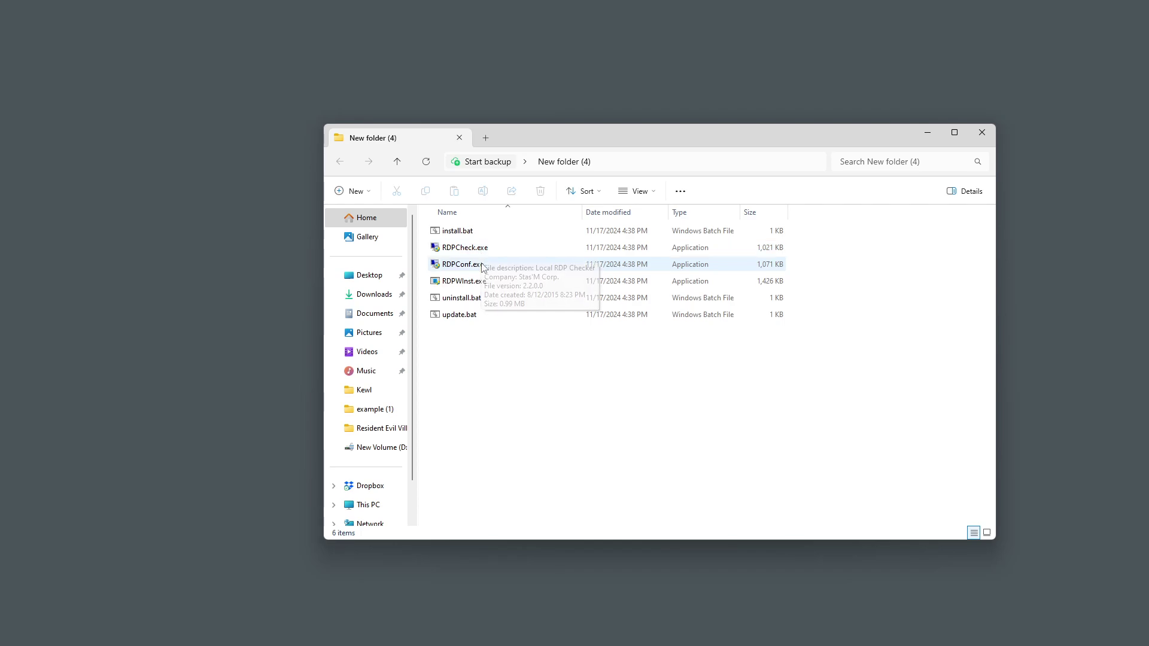
left_click_drag(603, 138, 546, 144)
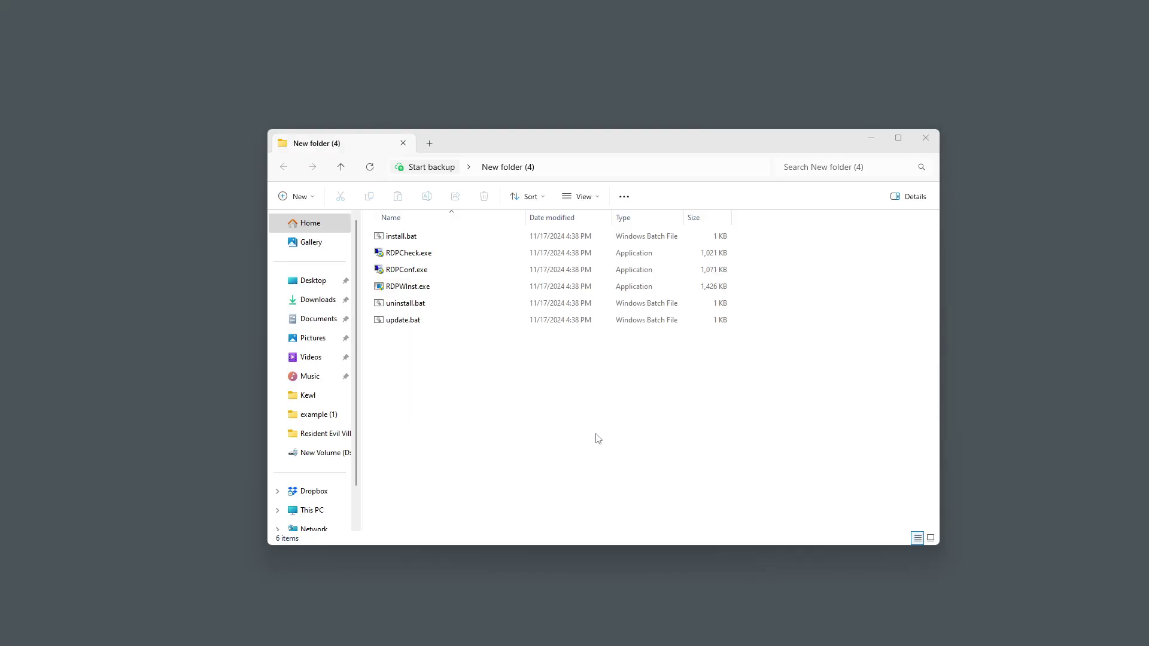
left_click(599, 432)
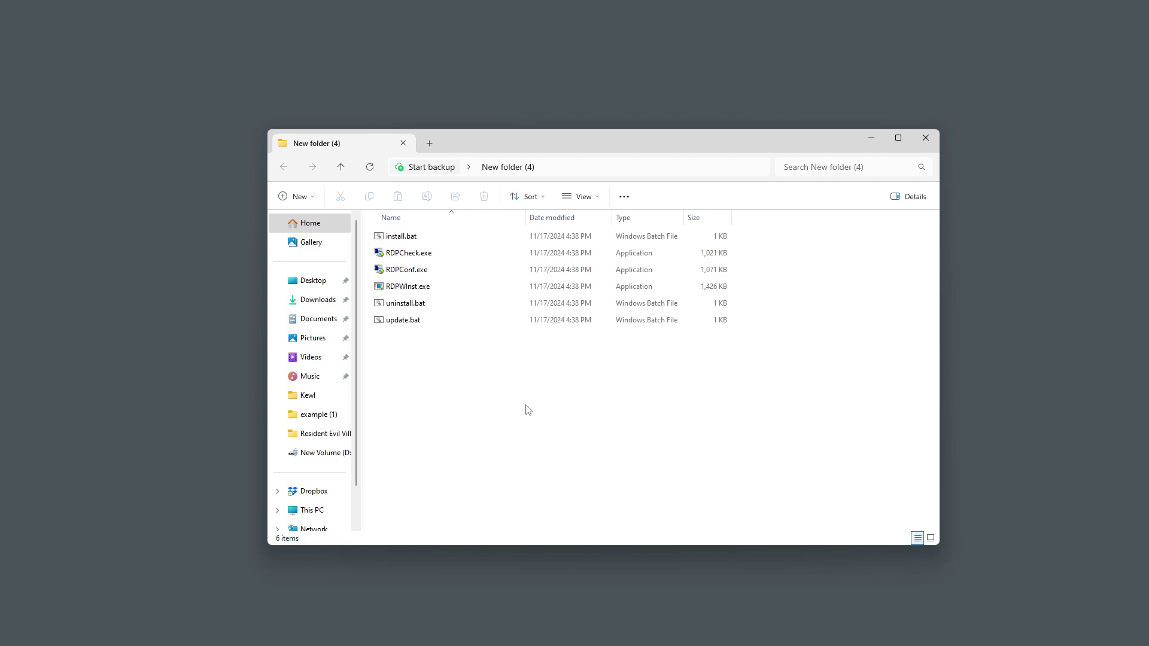
left_click_drag(564, 146, 572, 93)
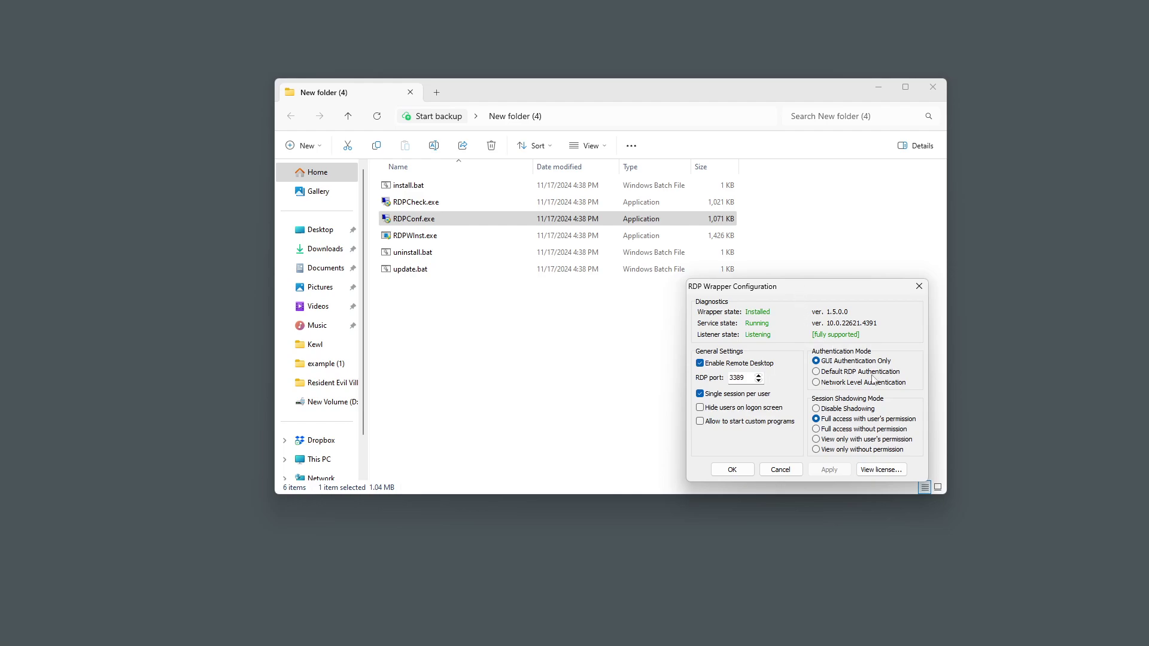
mouse_move(781, 286)
left_mouse_down()
mouse_move(792, 259)
mouse_move(771, 266)
left_mouse_up()
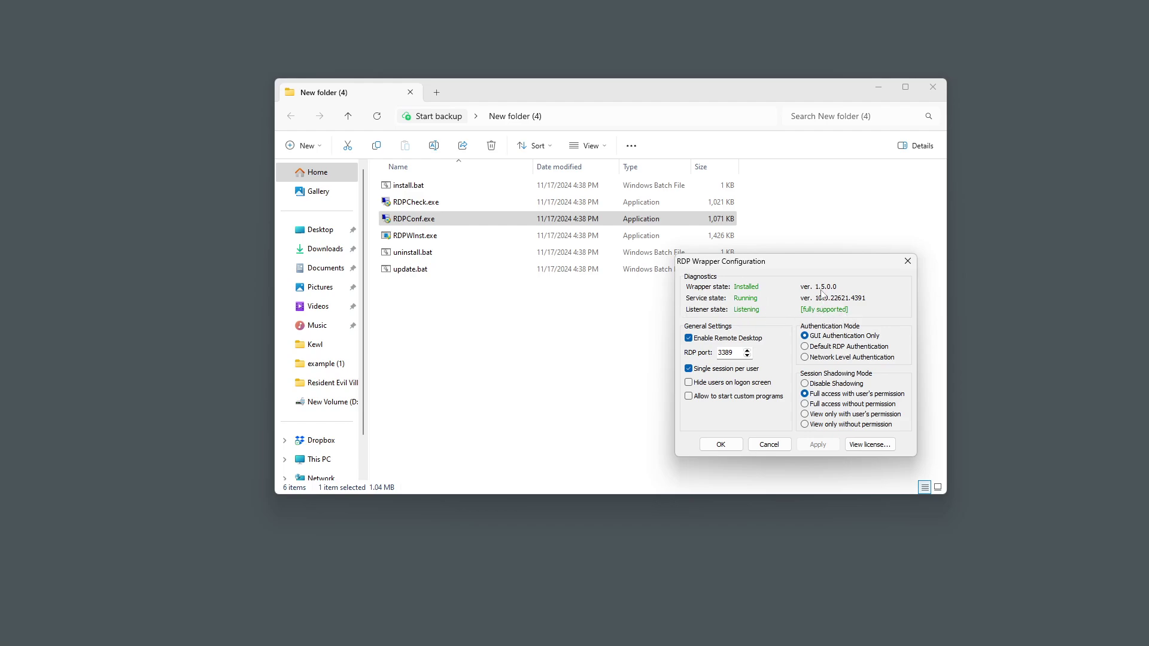
left_click_drag(803, 271, 933, 336)
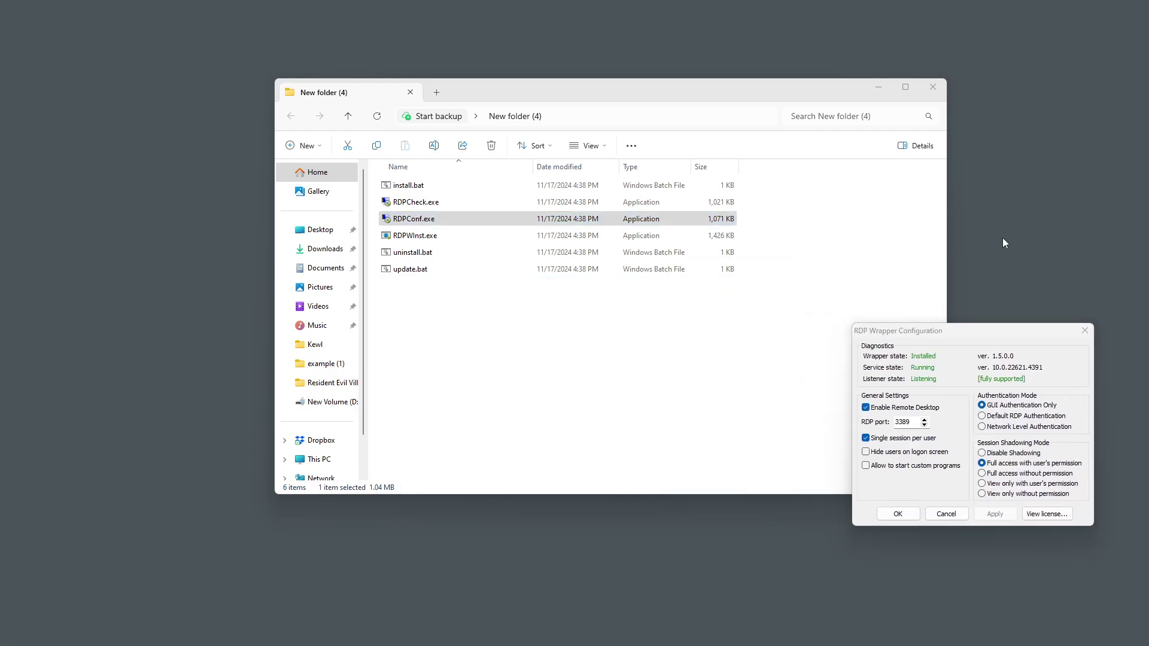
left_click(1085, 331)
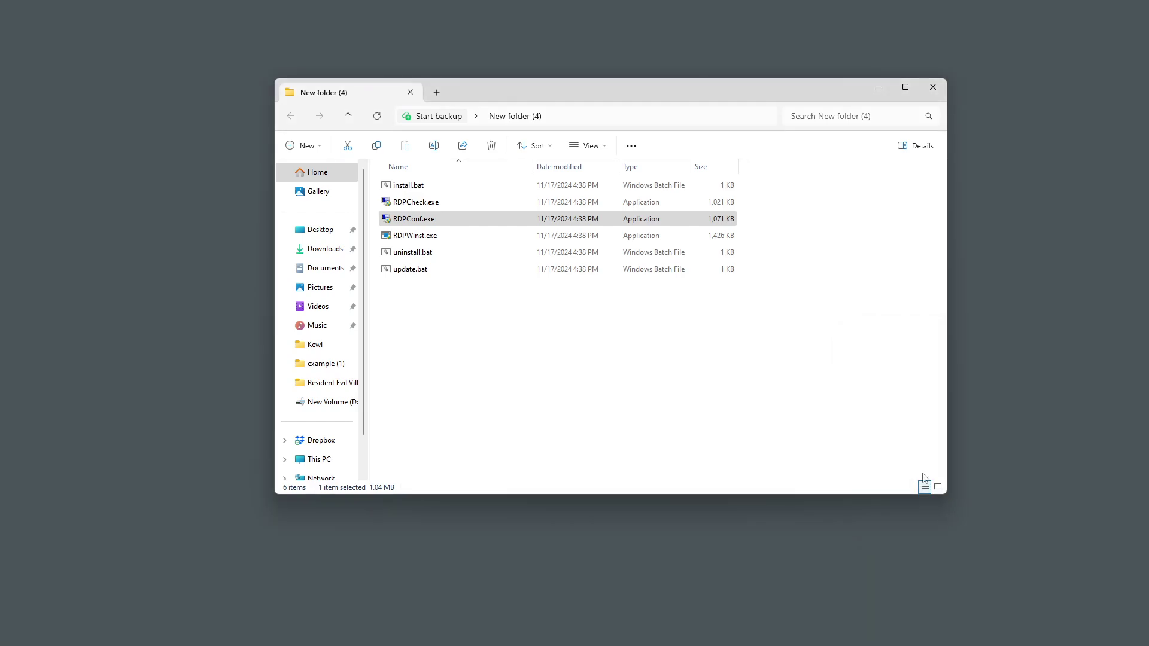
Open C:\Program Files\RDP Wrapper, showing rdpwrap.dll and rdpwrap.ini, with the browser minimized.
left_click(484, 357)
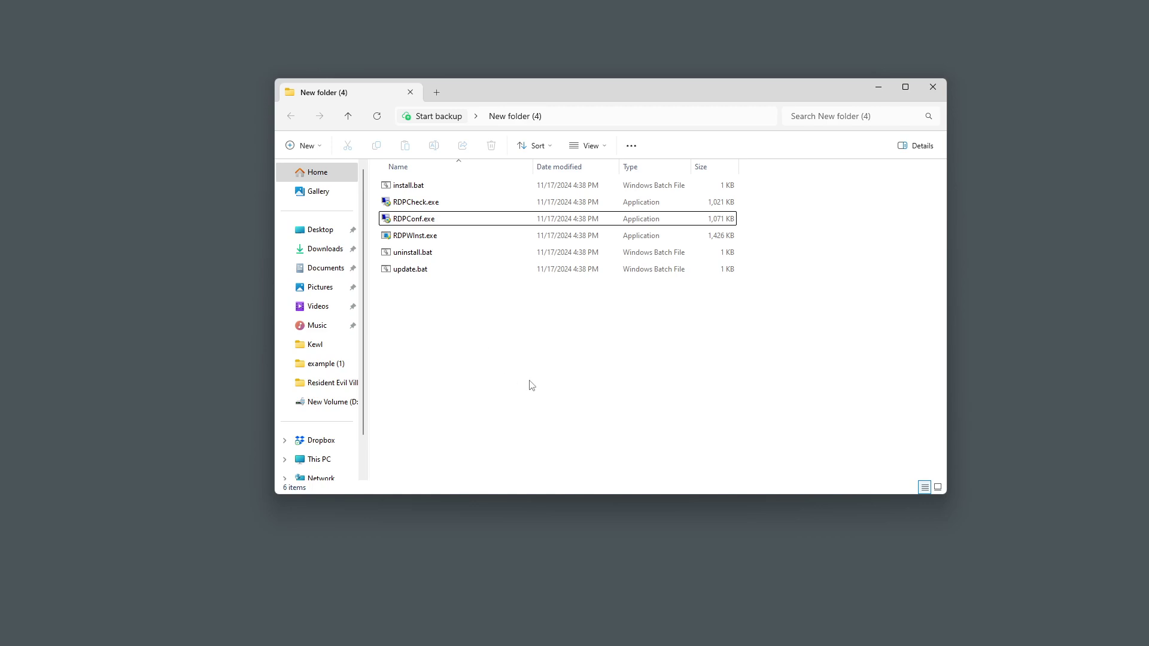
mouse_move(542, 643)
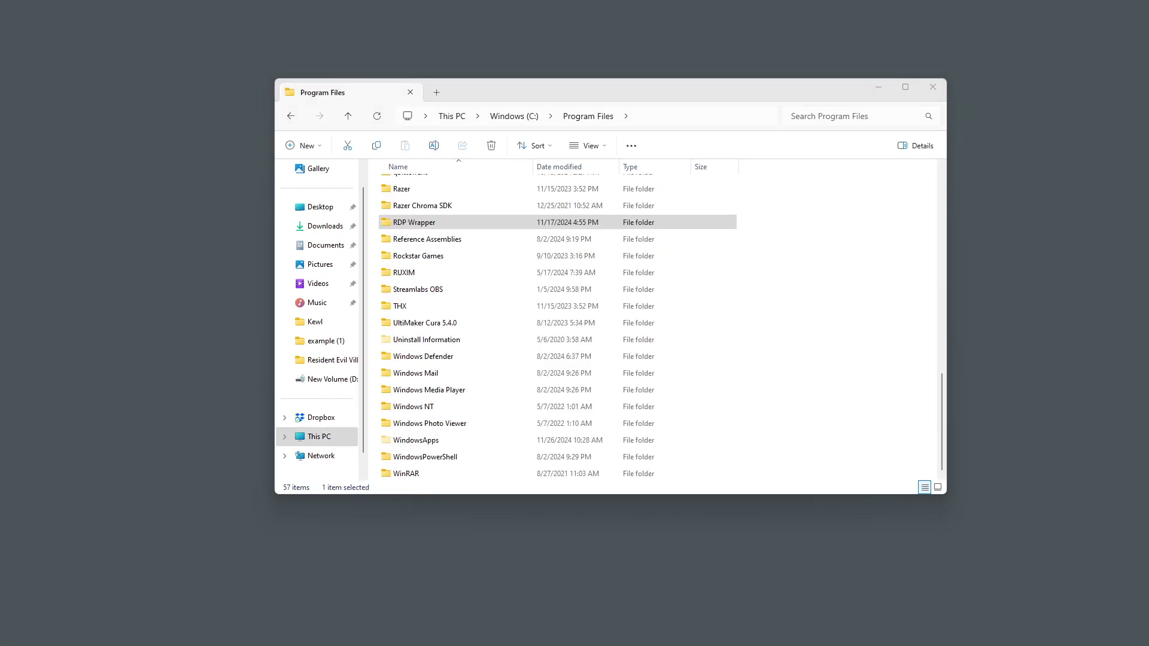
left_click(404, 228)
double_click(413, 229)
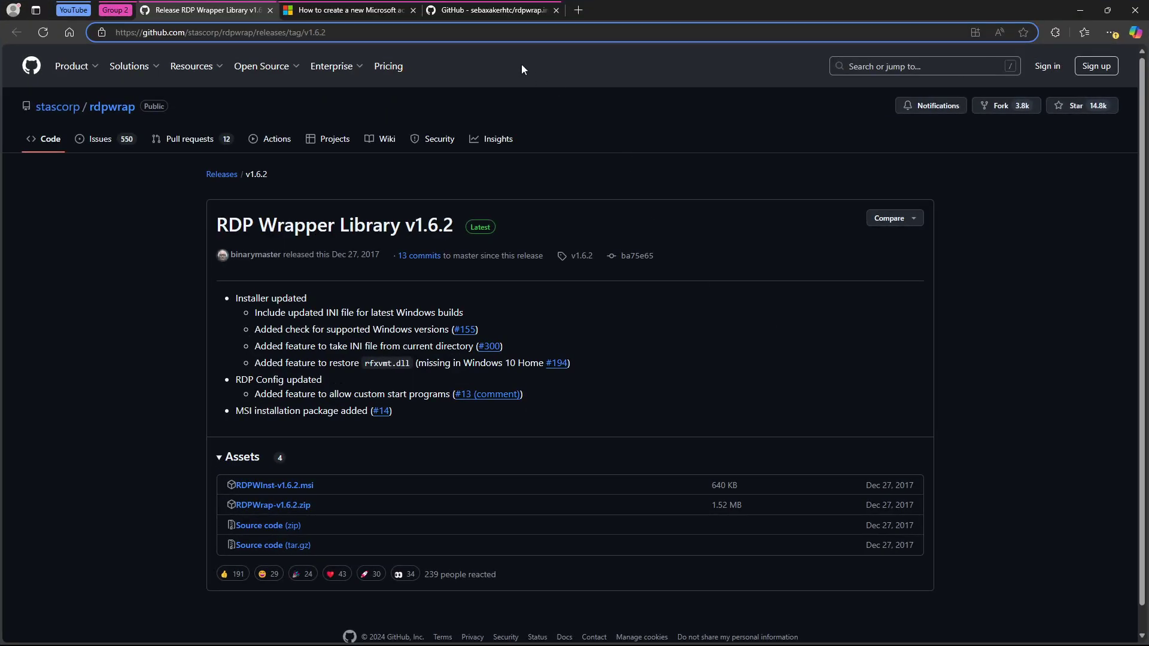
left_click(456, 10)
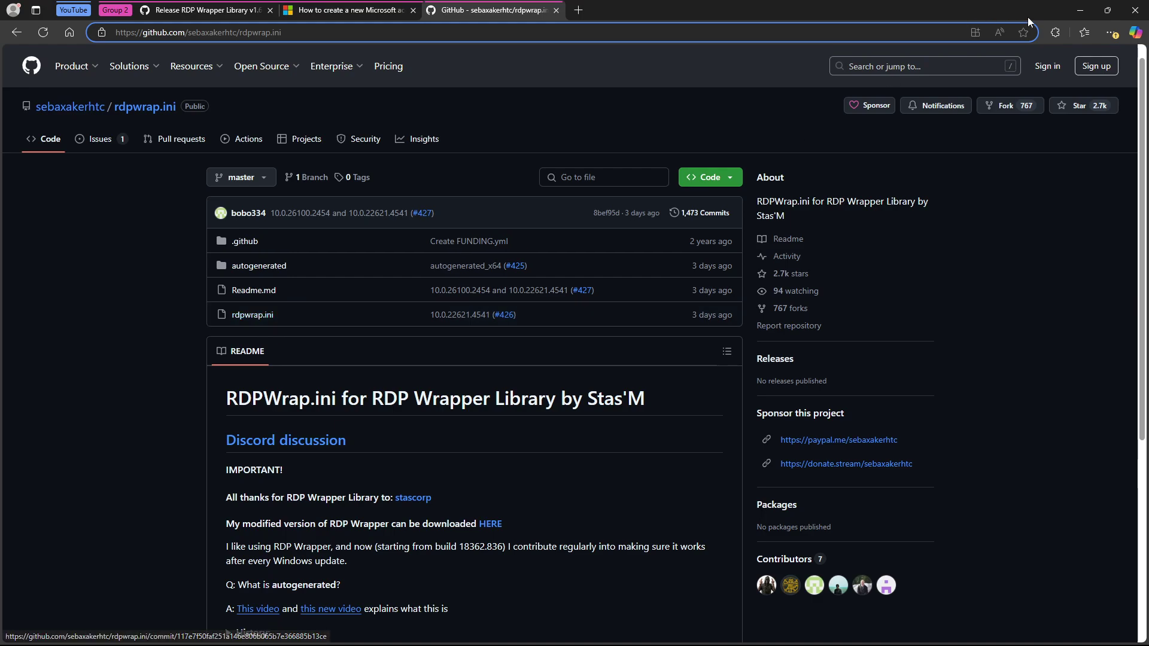
left_click(1080, 11)
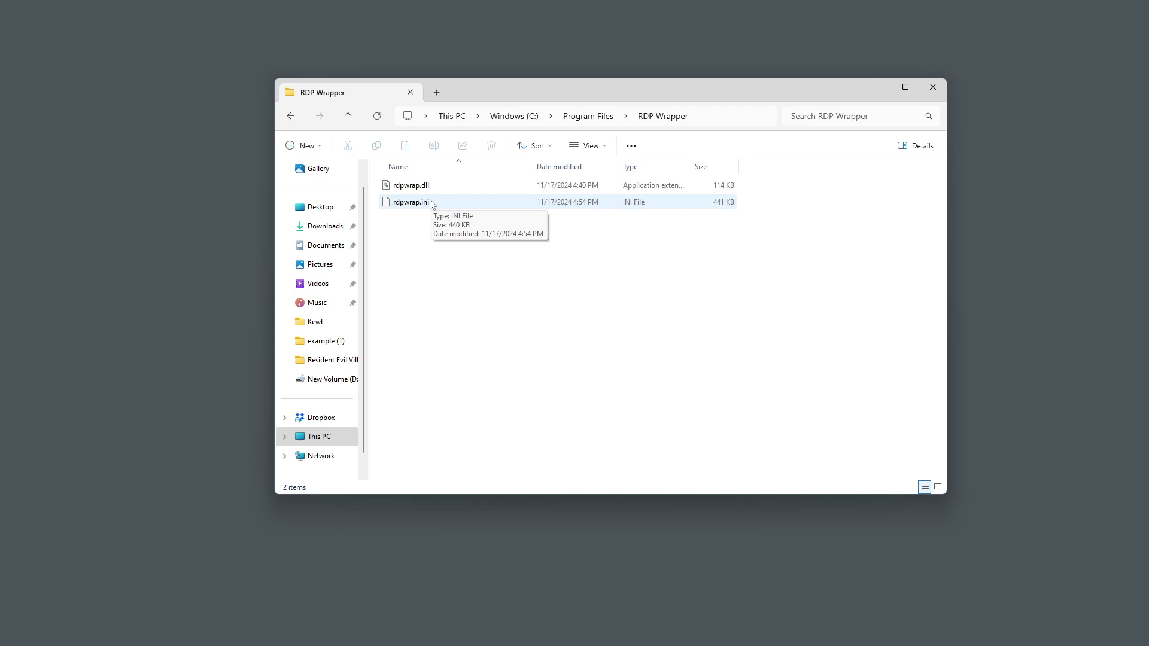
left_click(284, 632)
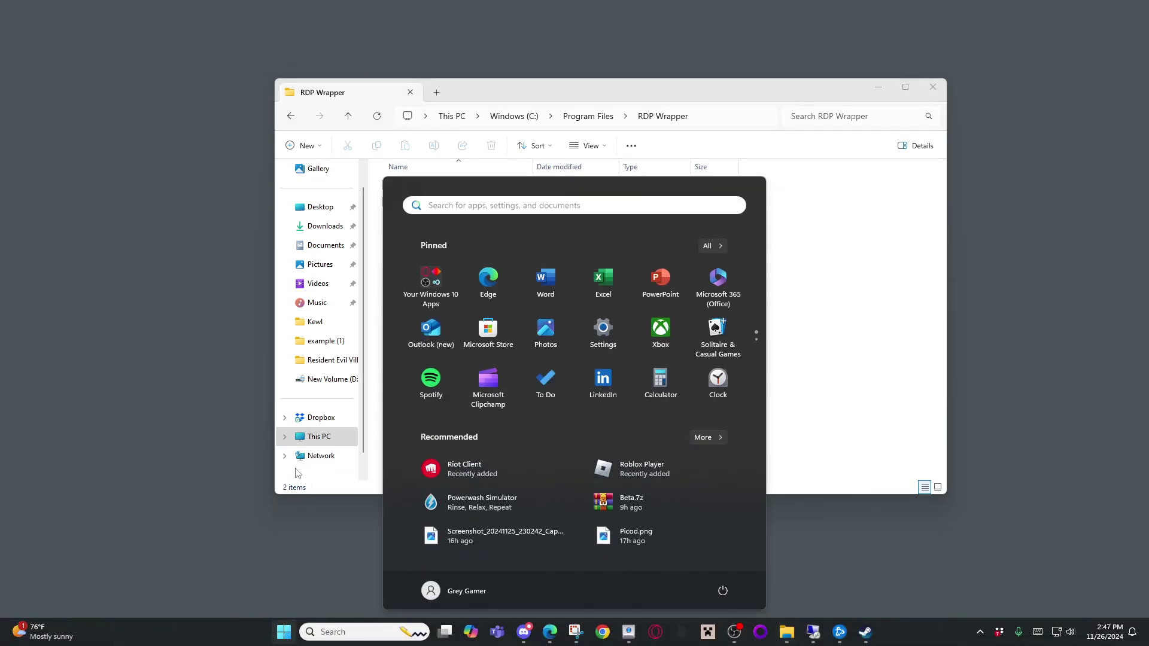
type("ys")
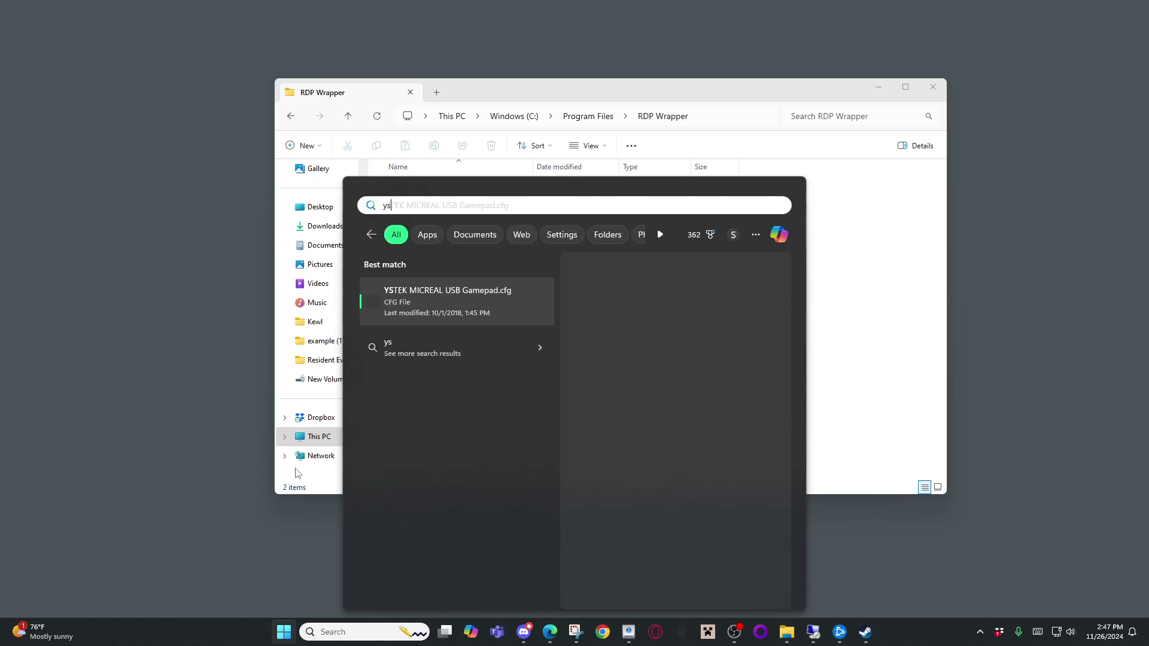
type("te")
key("Escape")
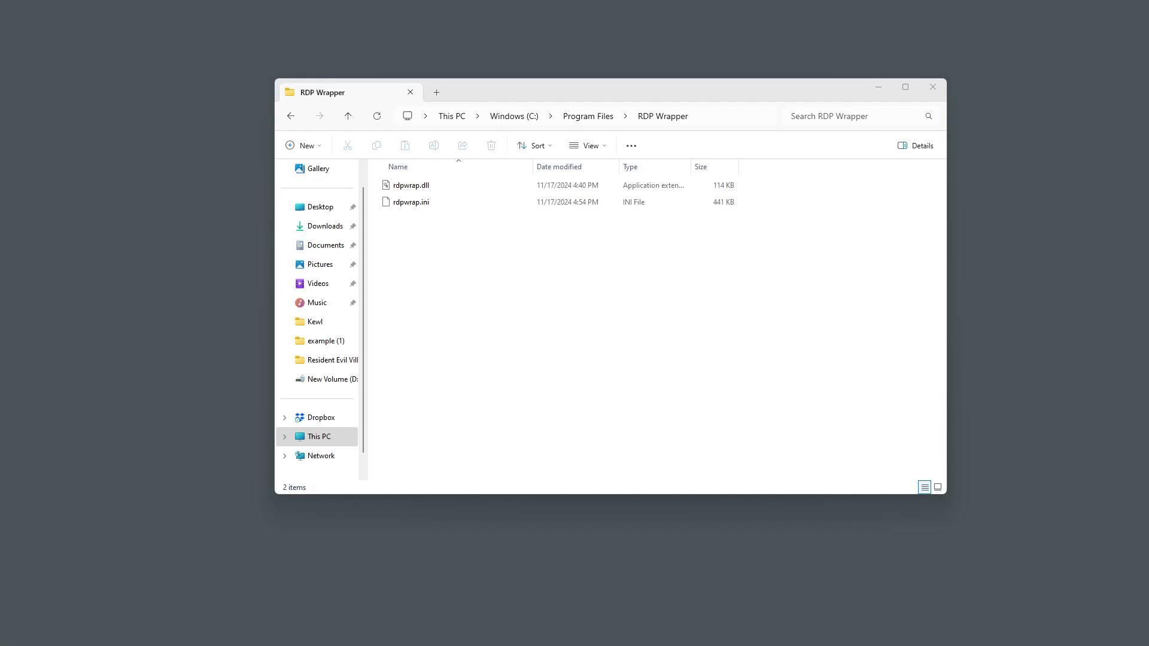
mouse_move(286, 640)
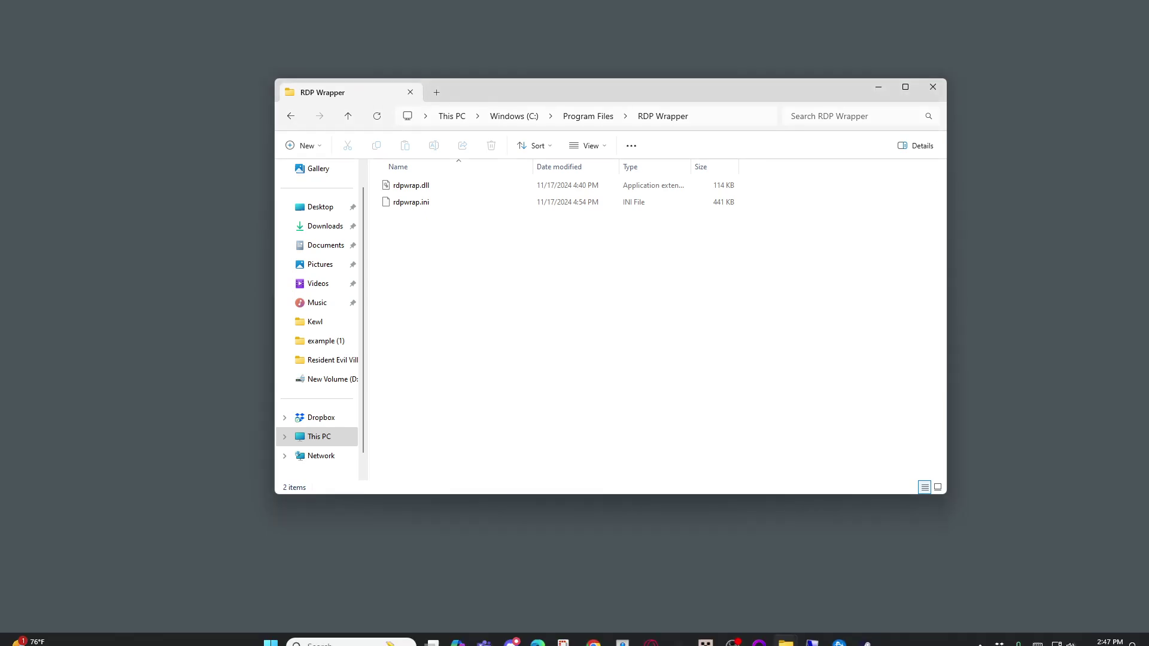
right_click(285, 641)
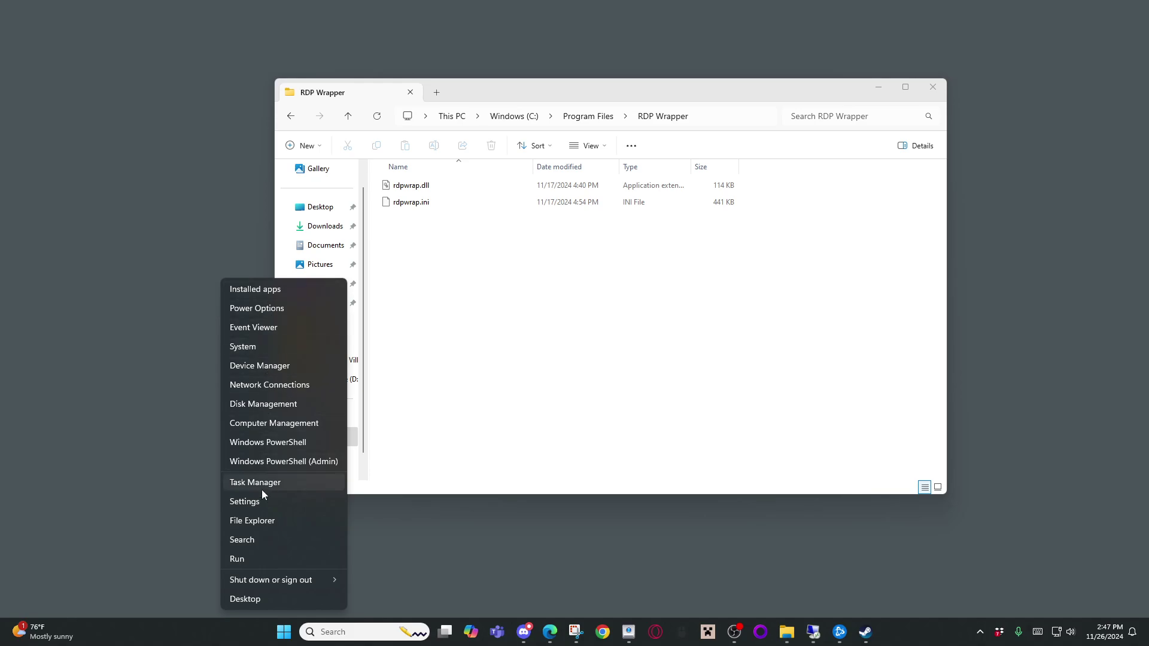
Search 'services' from the taskbar and launch the Services tool.
left_click(480, 444)
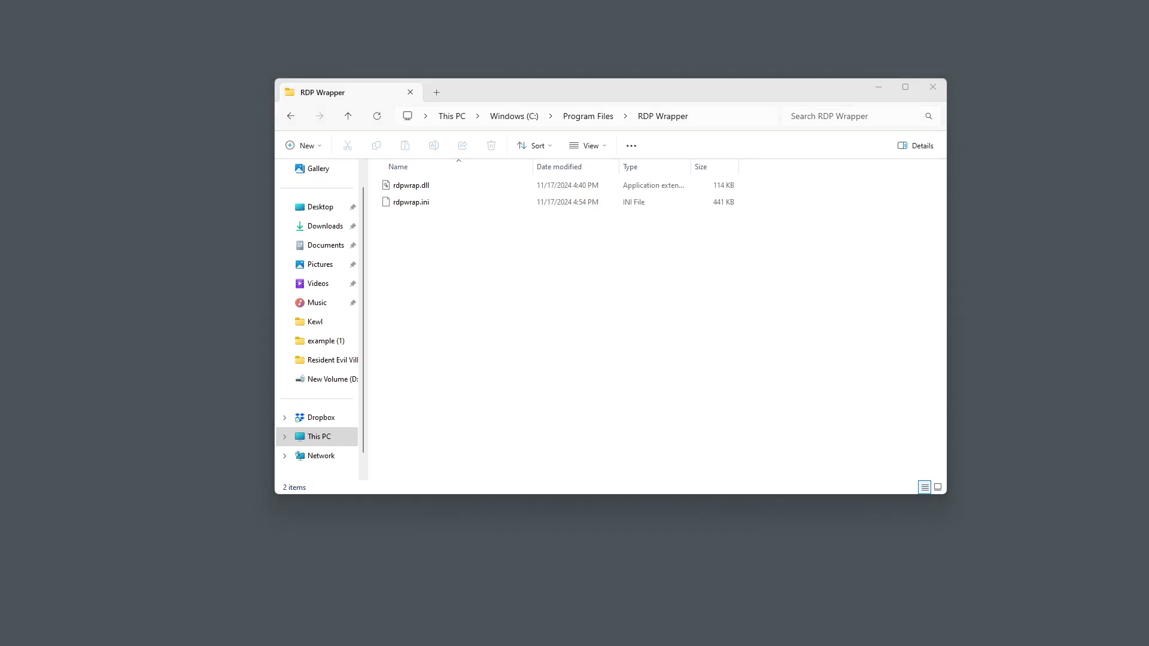
mouse_move(721, 644)
left_click(319, 641)
type("services")
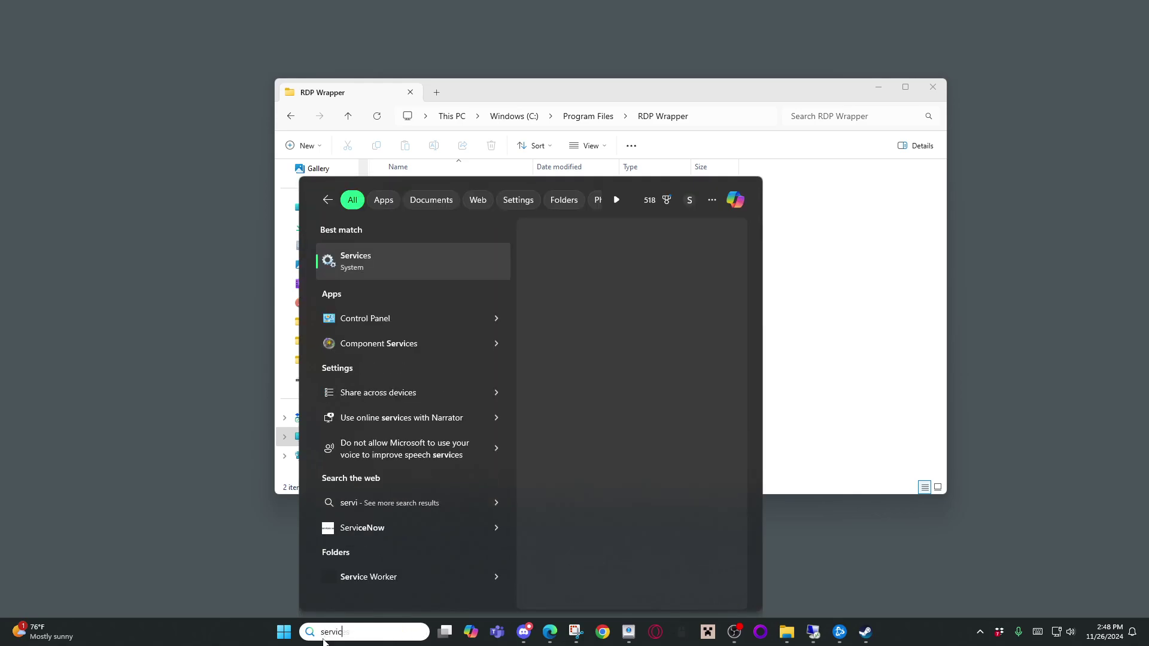
left_click(404, 266)
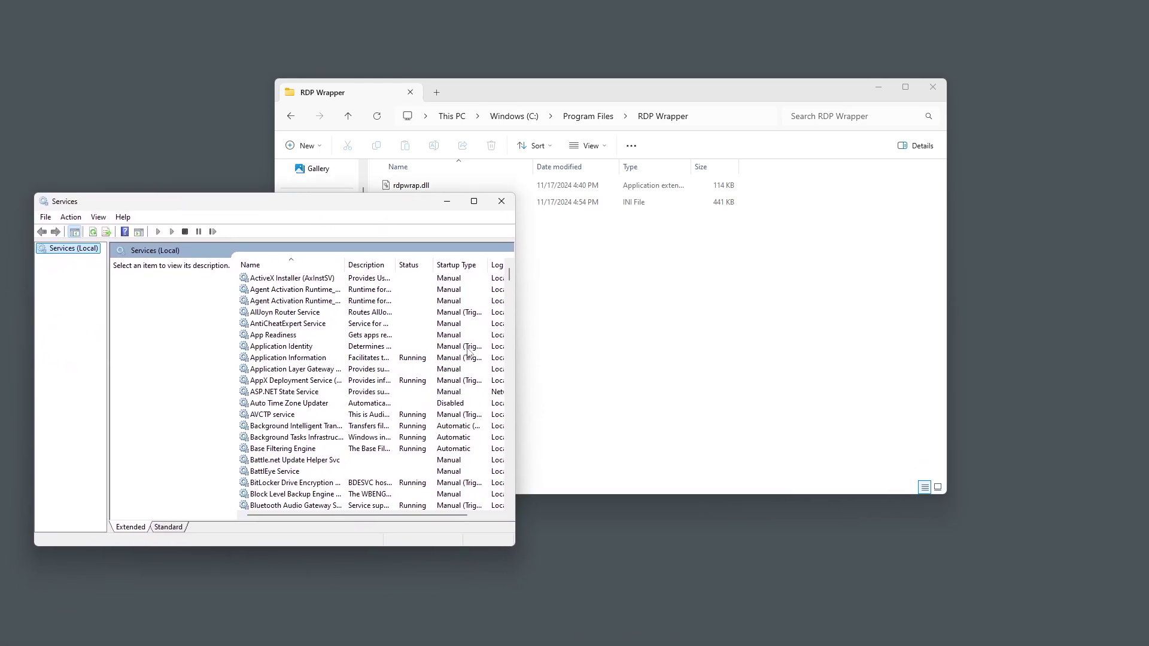
Find Remote Desktop Services, confirm it is Running with Automatic startup, and view its actions.
left_click_drag(511, 272, 466, 430)
scroll(260, 326, "up", 1)
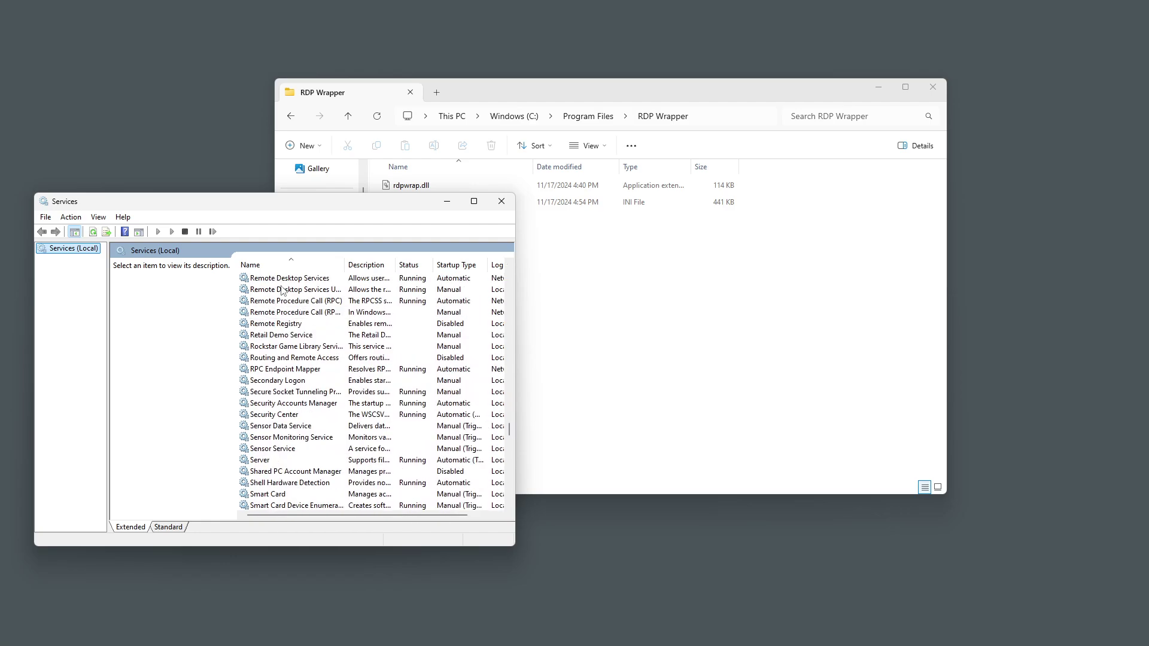
scroll(297, 311, "up", 1)
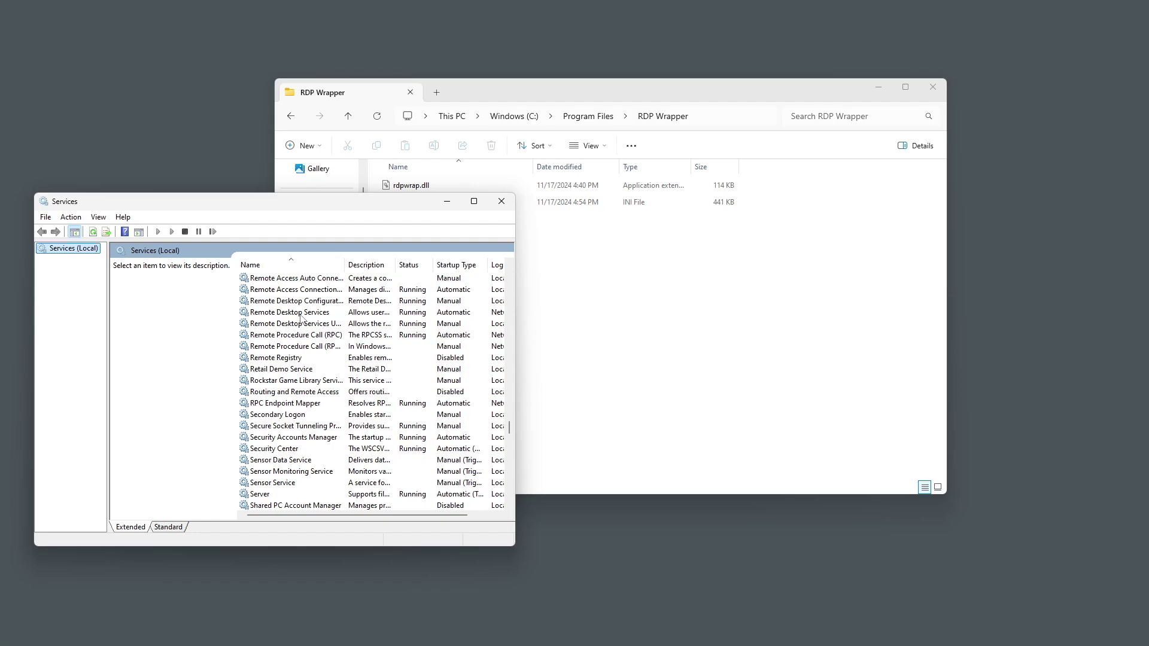
left_click(301, 314)
right_click(298, 312)
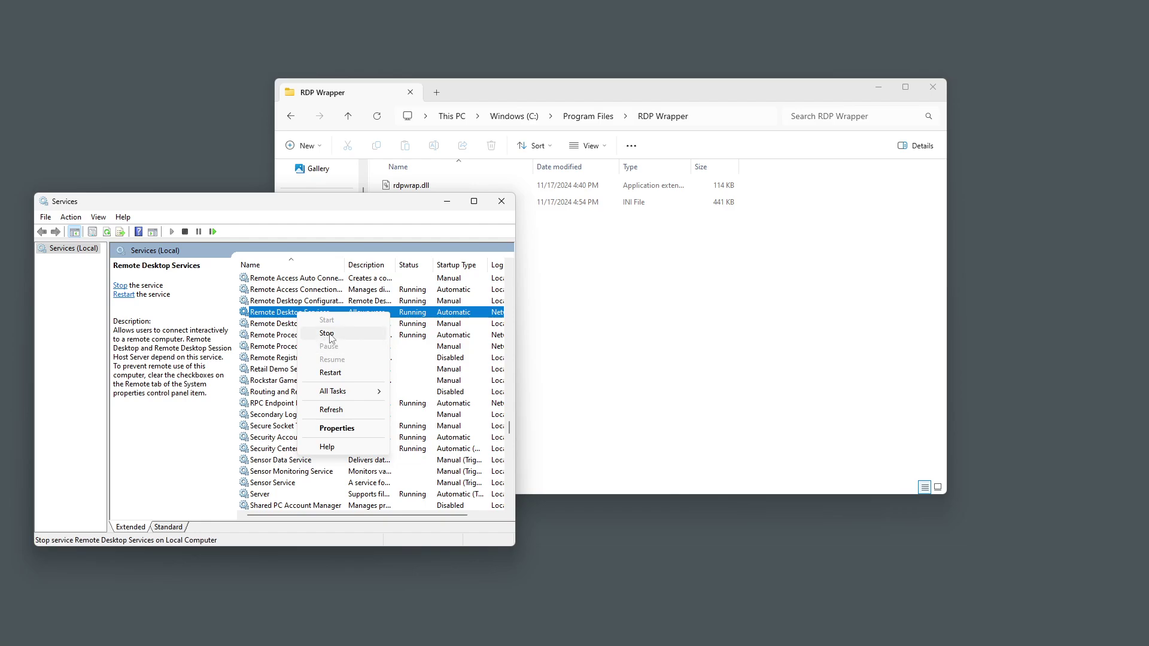
left_click_drag(356, 203, 404, 304)
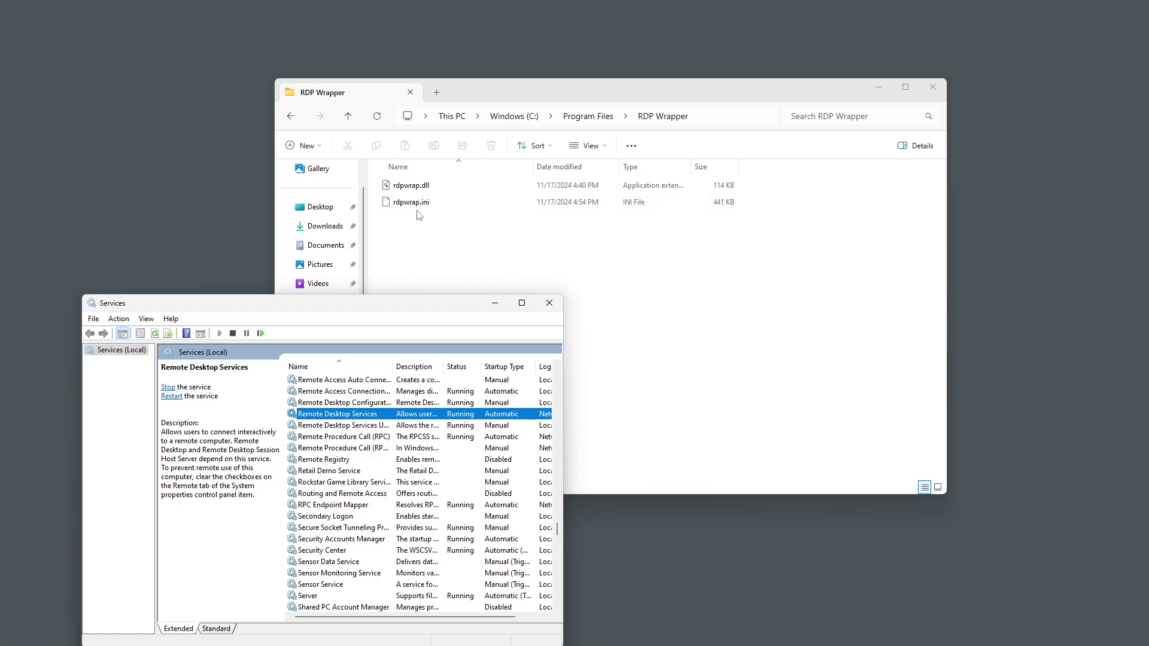
right_click(353, 421)
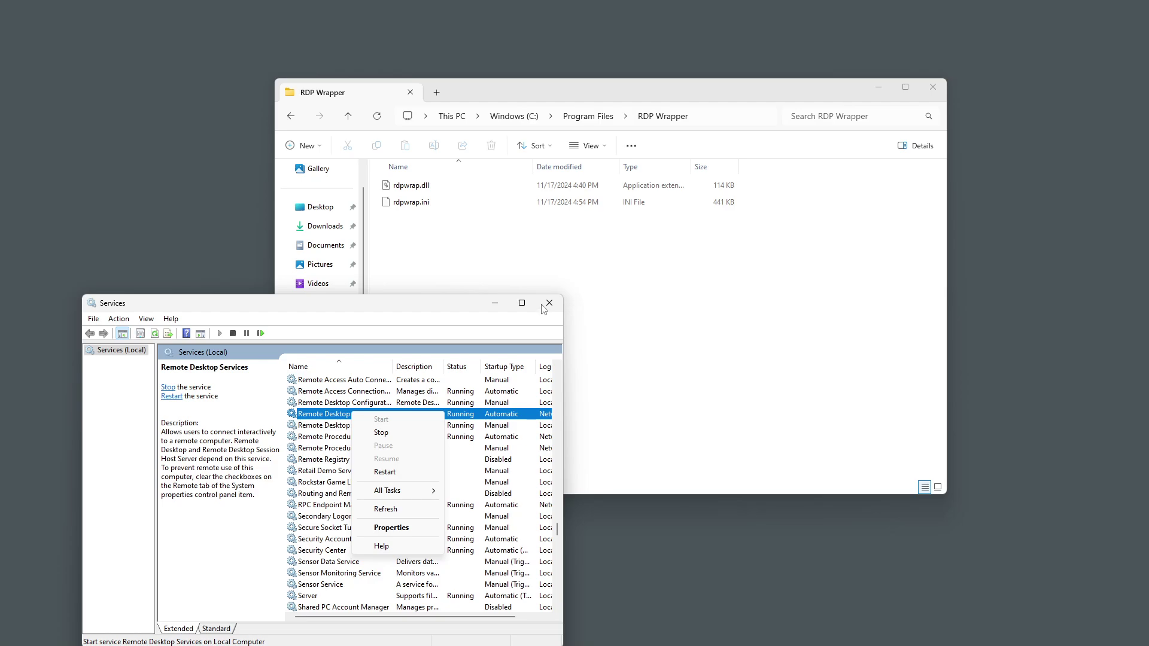
left_click(395, 319)
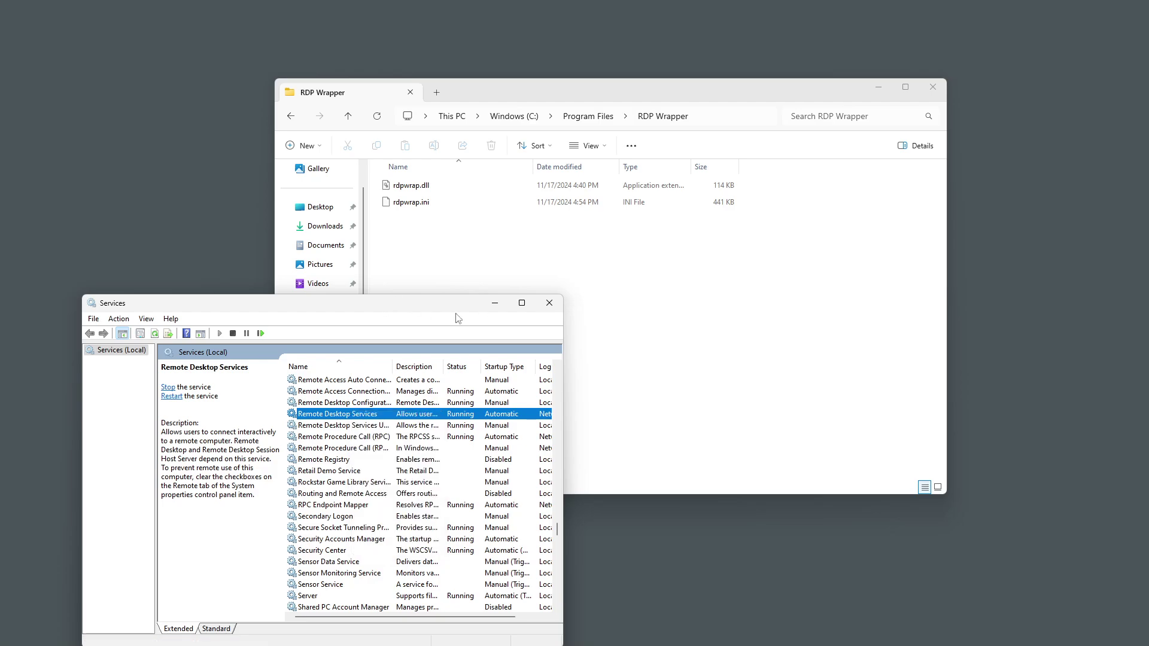
Close the Services window and the RDP Wrapper folder window.
left_click(549, 303)
left_click(932, 88)
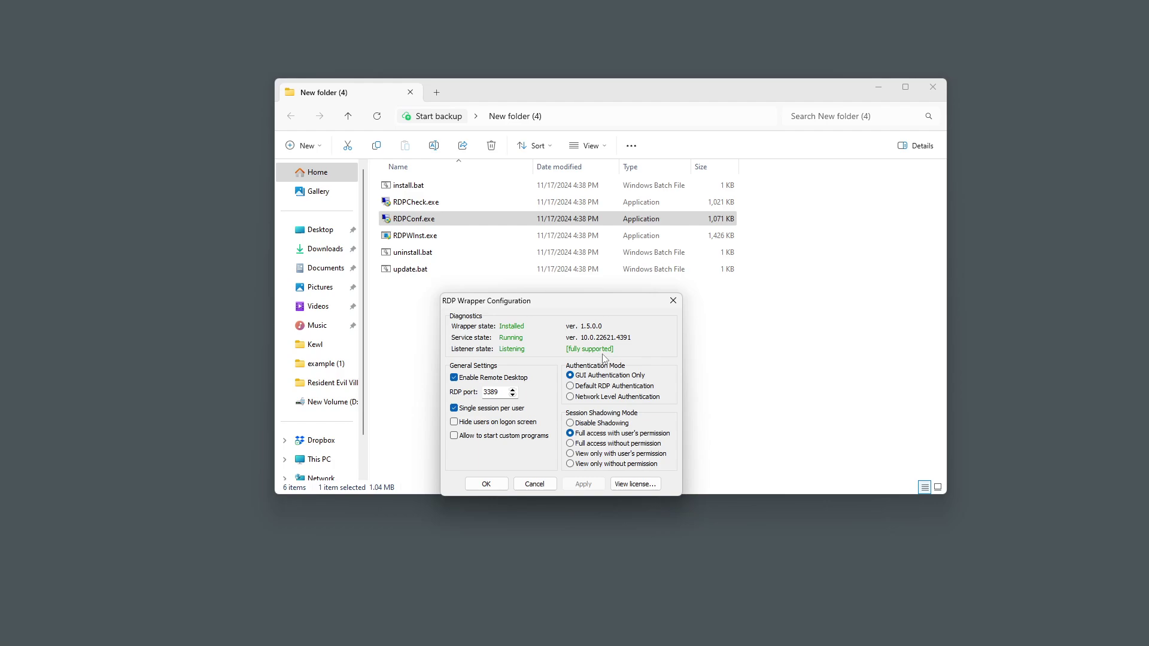
mouse_move(391, 618)
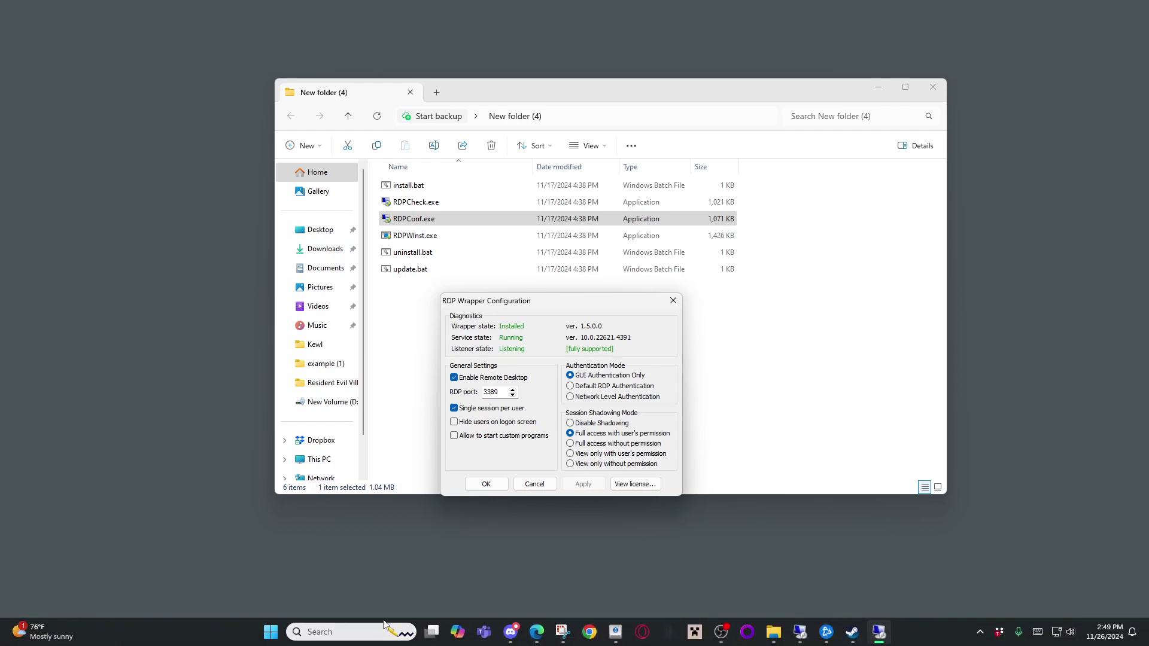
left_click(345, 636)
type("winver")
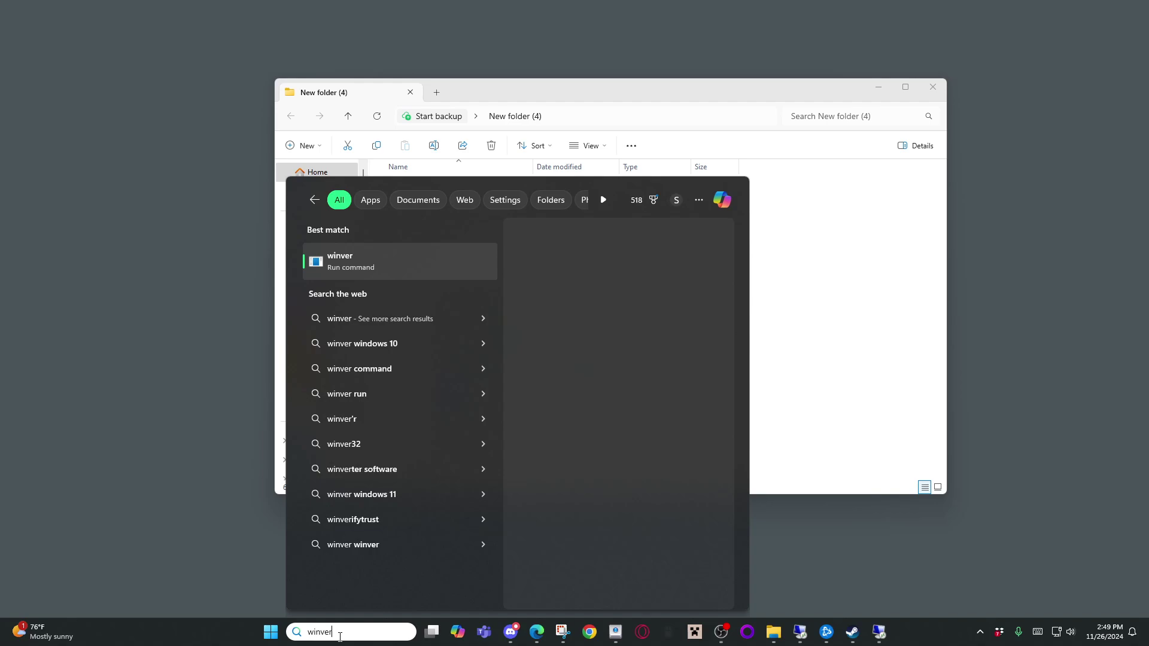
key("Return")
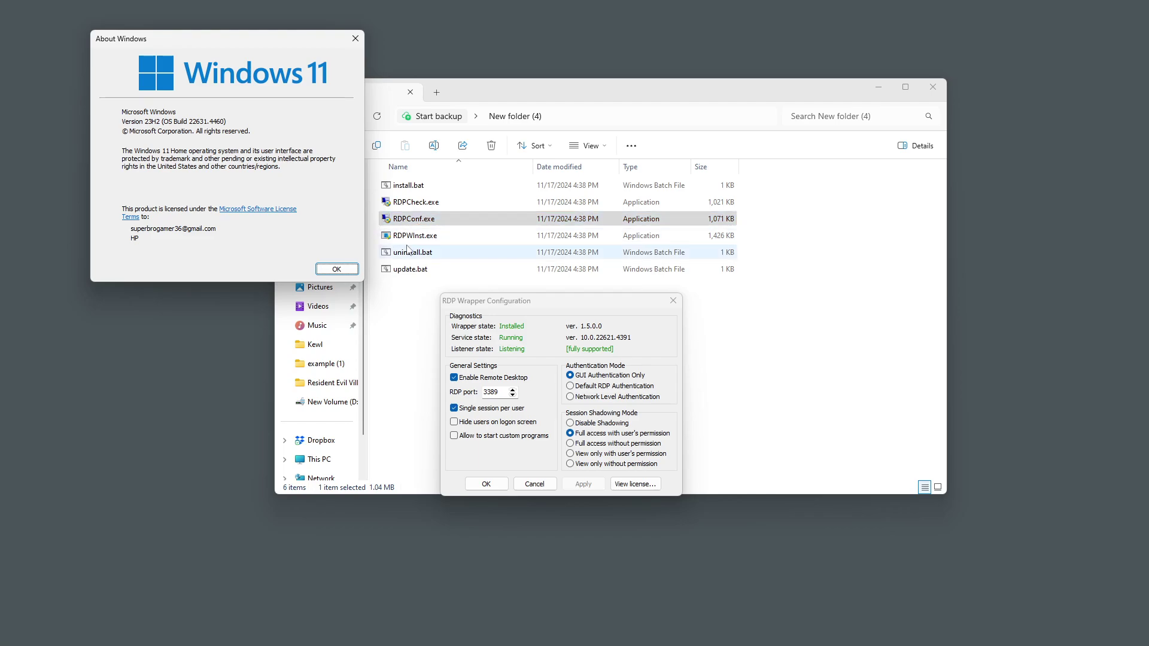
left_click(418, 229)
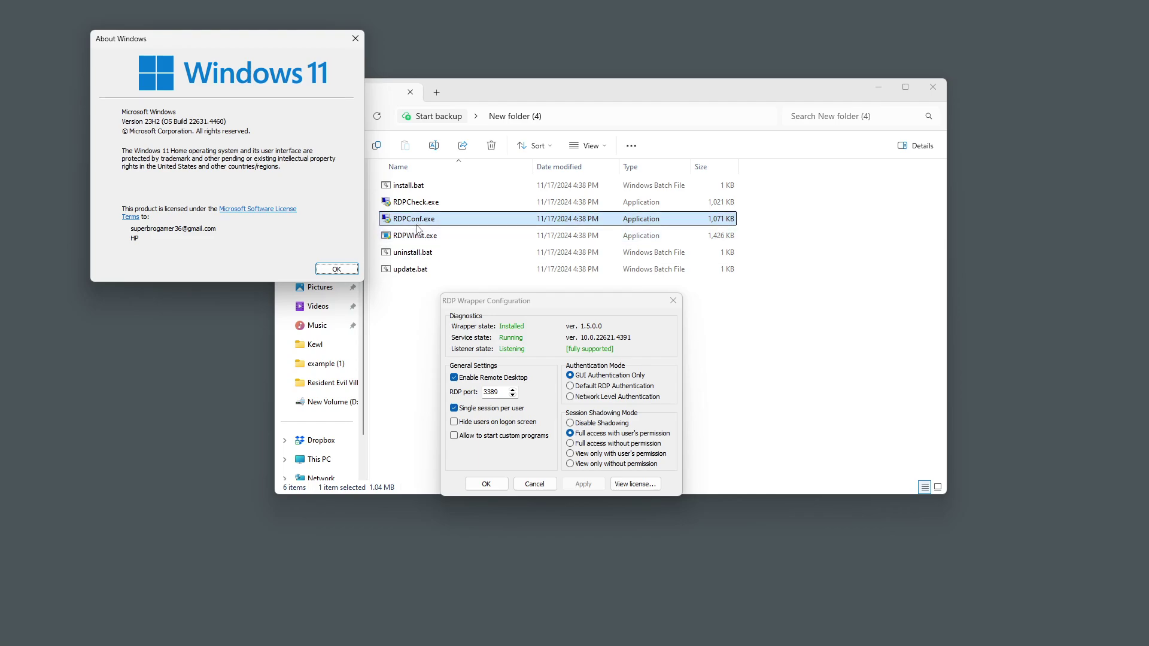
left_click(363, 252)
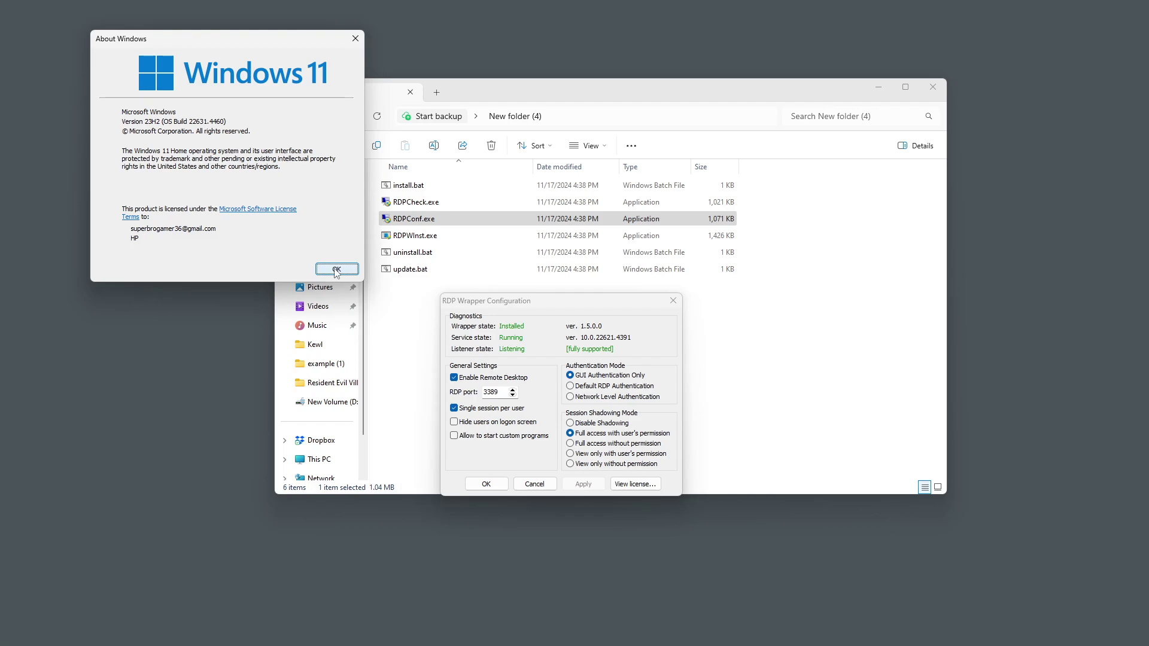
left_click(336, 269)
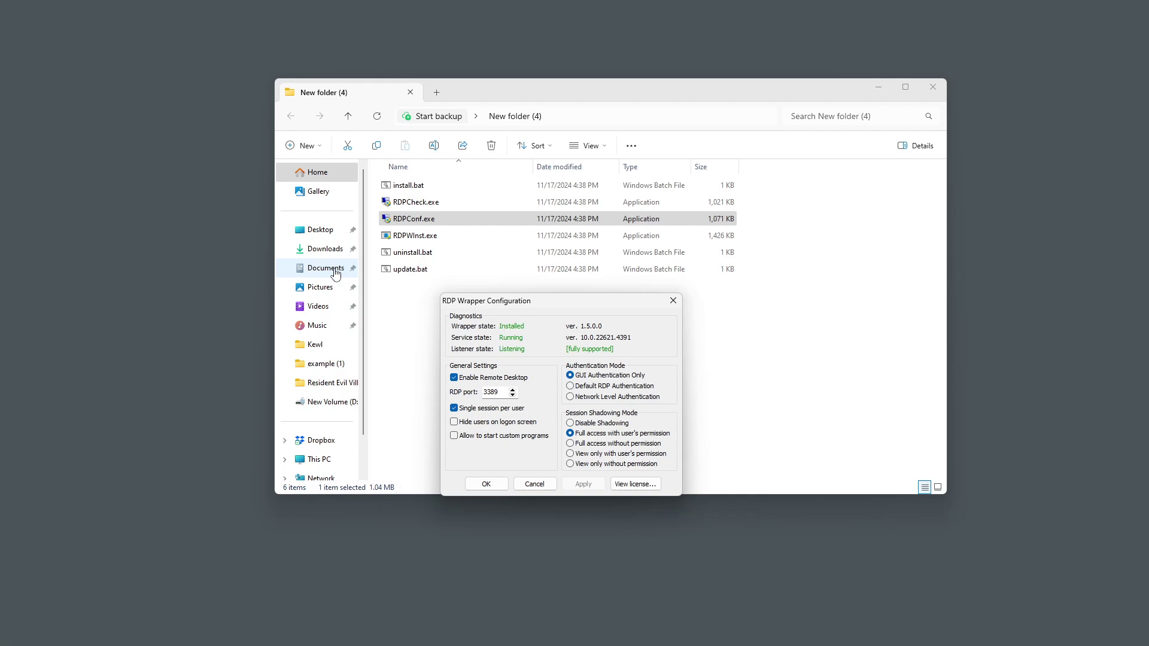
left_click(321, 631)
type("se")
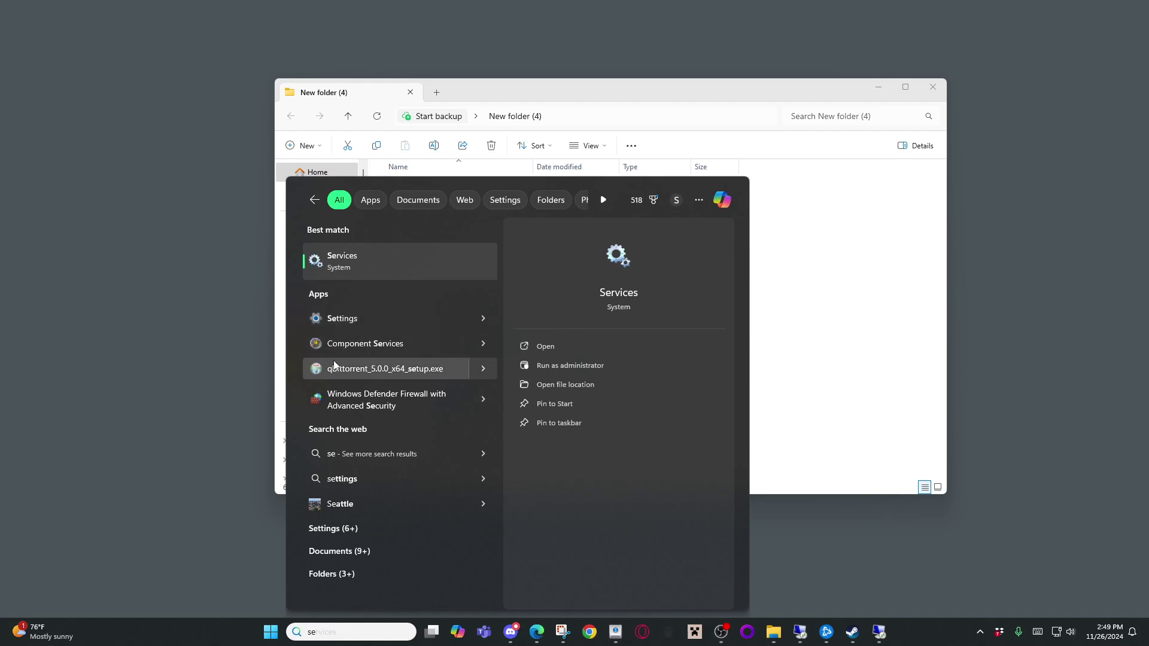
key("Escape")
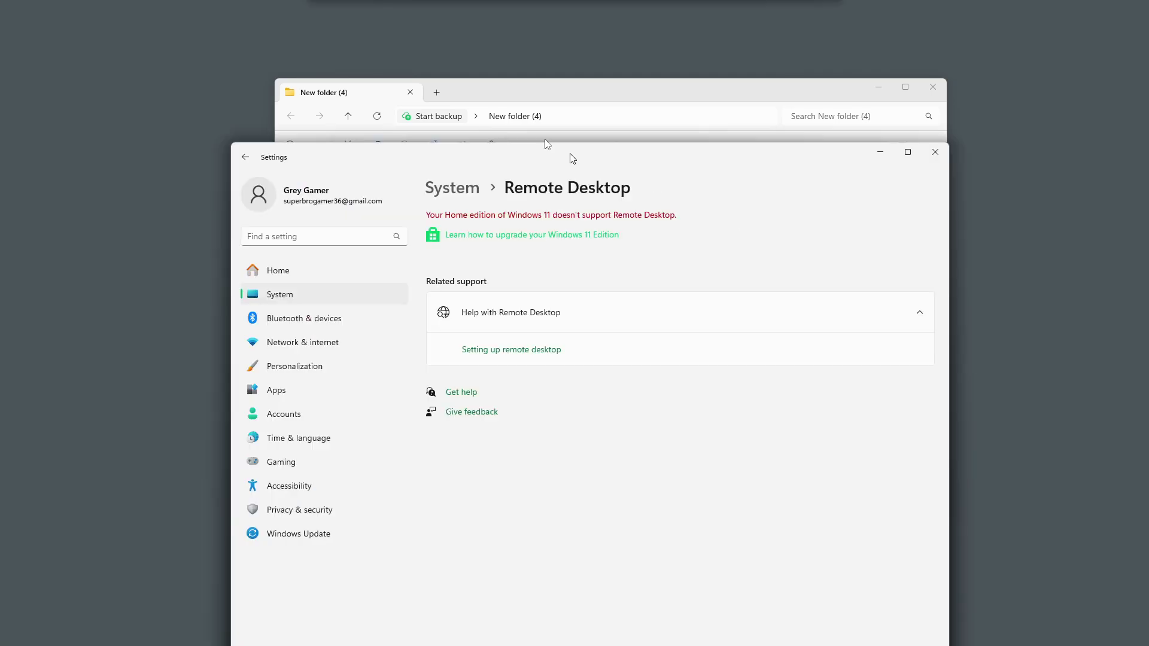
left_click_drag(569, 159, 461, 105)
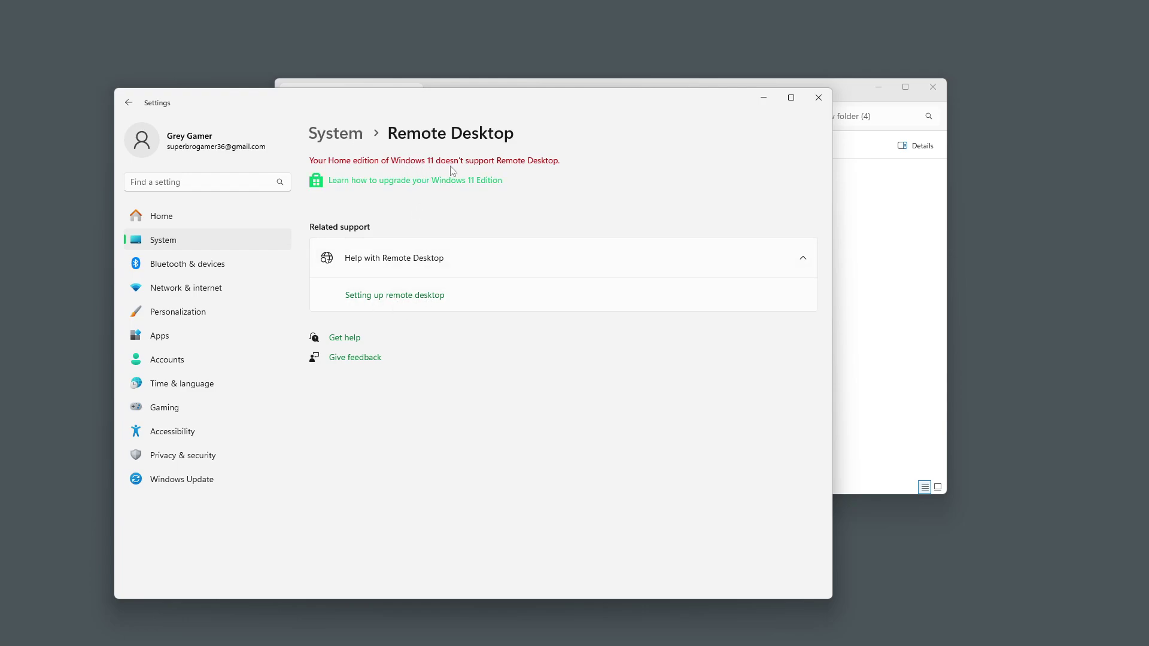
left_click_drag(684, 106, 544, 364)
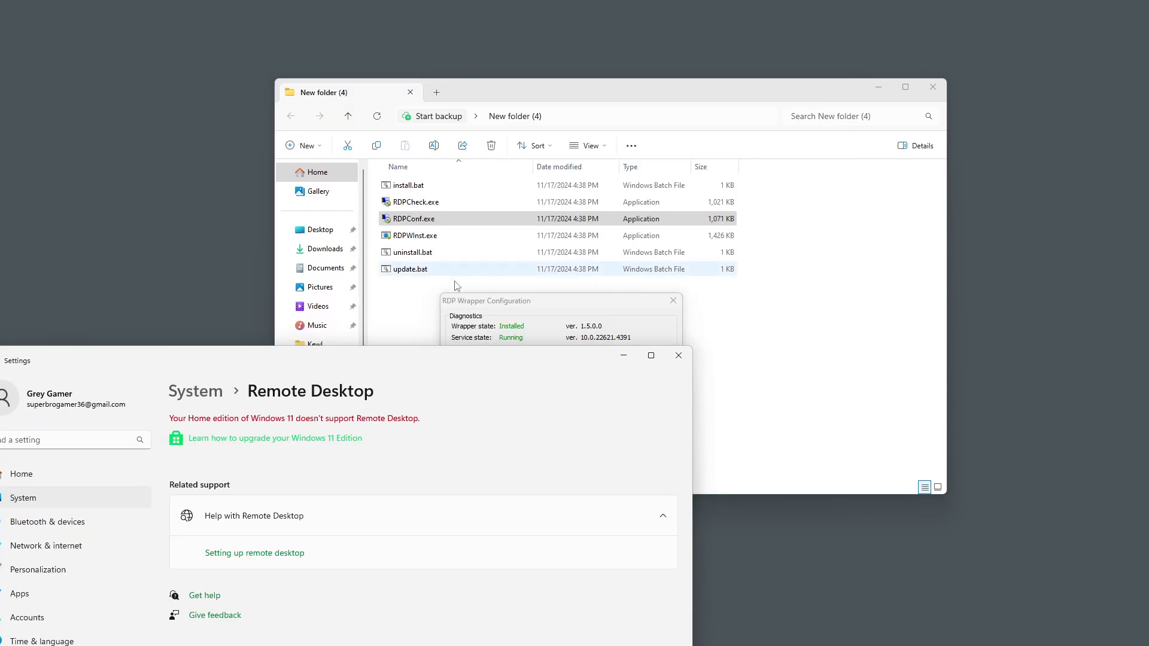
left_click_drag(380, 364, 539, 115)
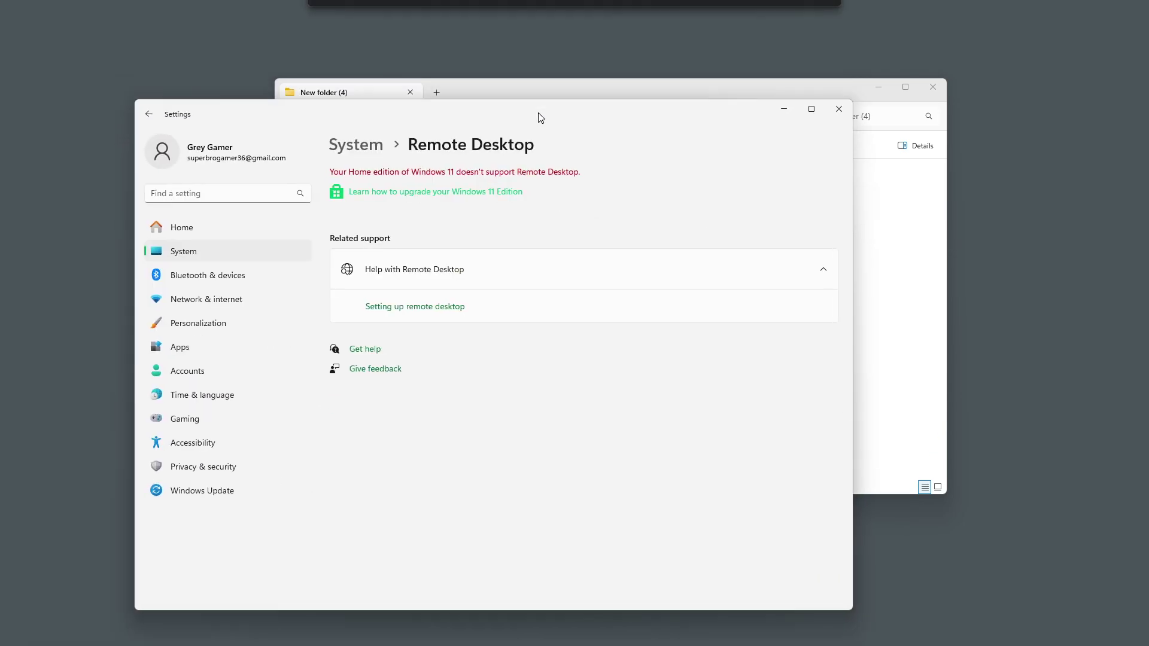
Close Settings, move the RDP Wrapper dialog right, and maximize the Remote Desktop session window.
left_click(839, 109)
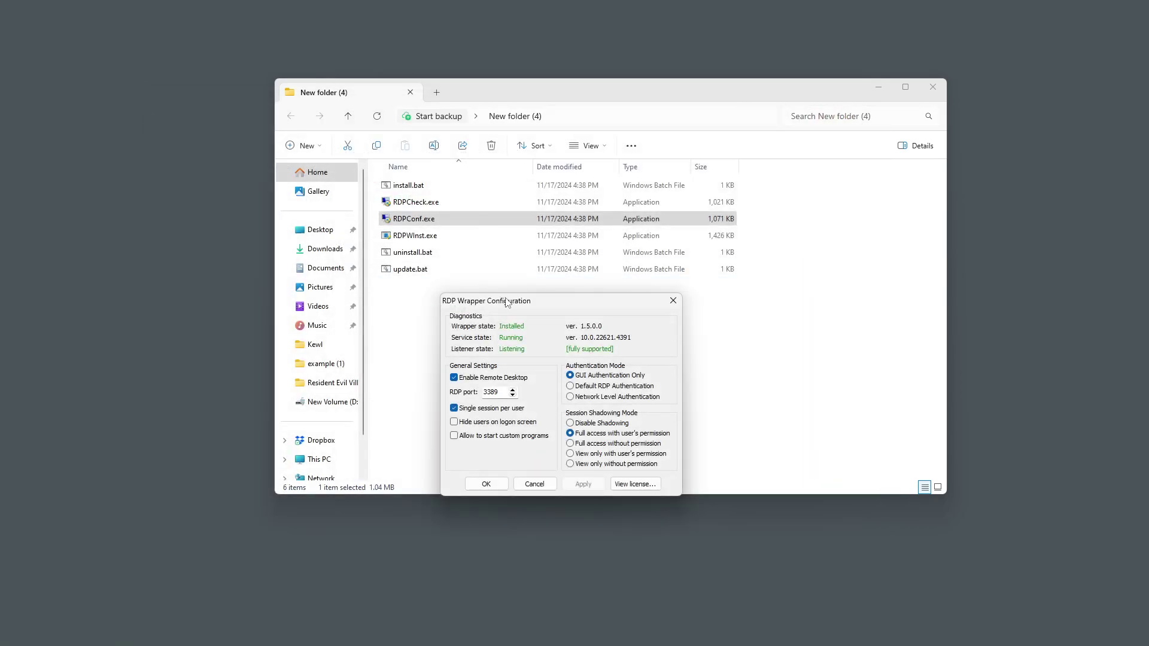
left_click_drag(505, 299, 746, 291)
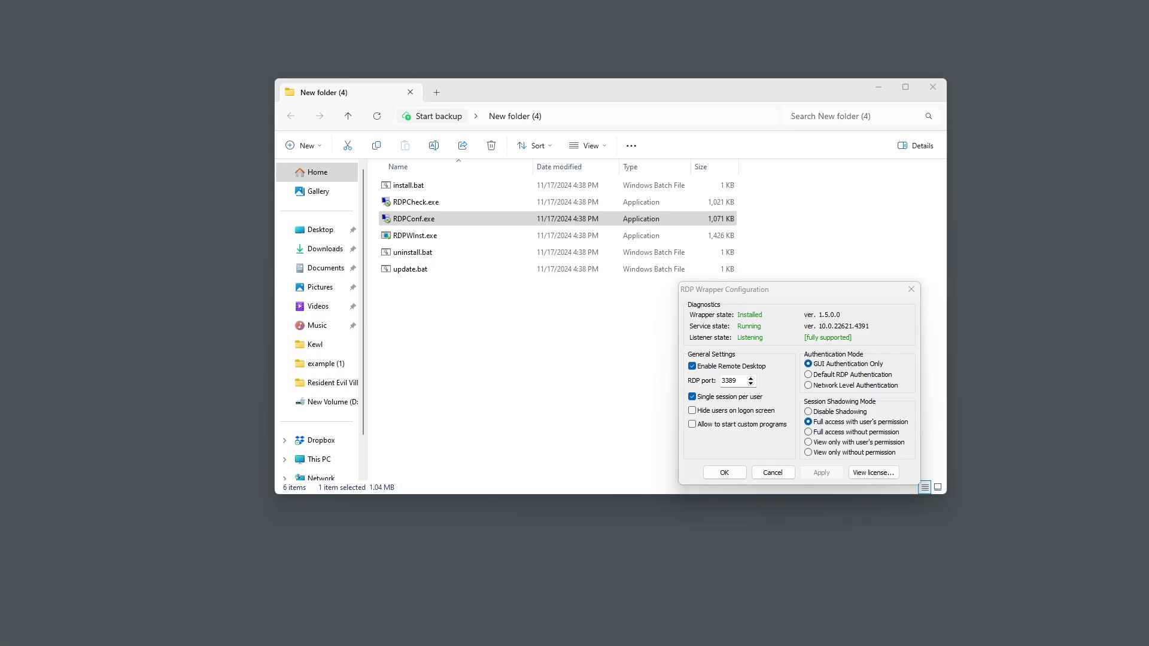
left_click_drag(1048, 187, 147, 5)
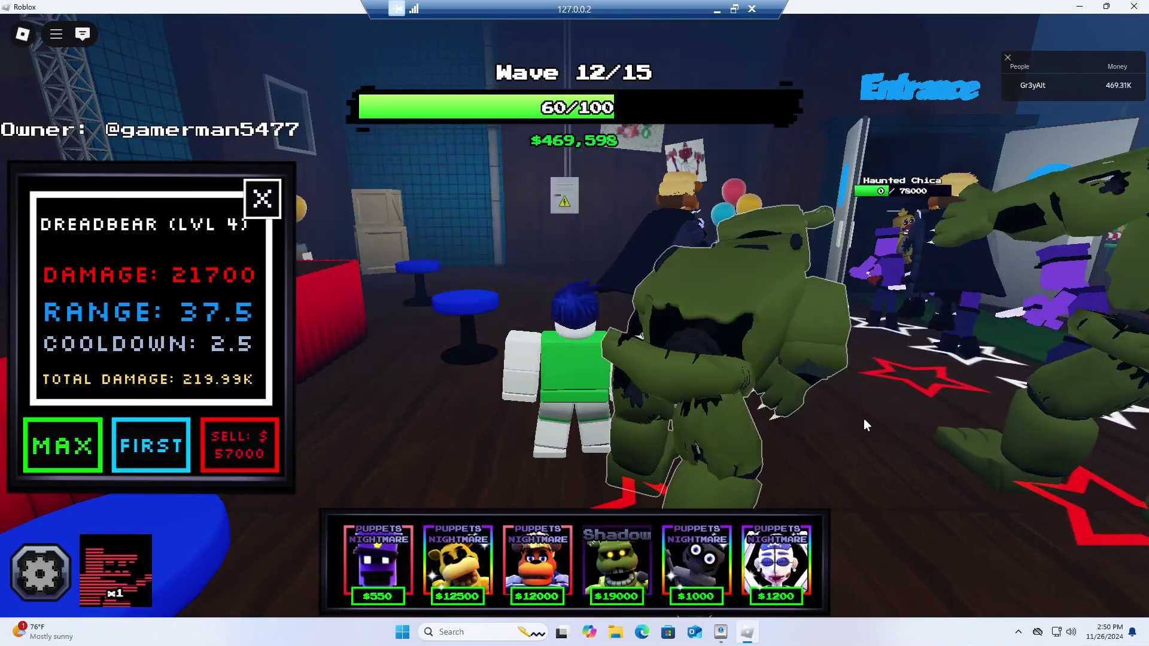
Open and dismiss the Start menu over the full-screen Roblox game in the 127.0.0.2 session.
key("super")
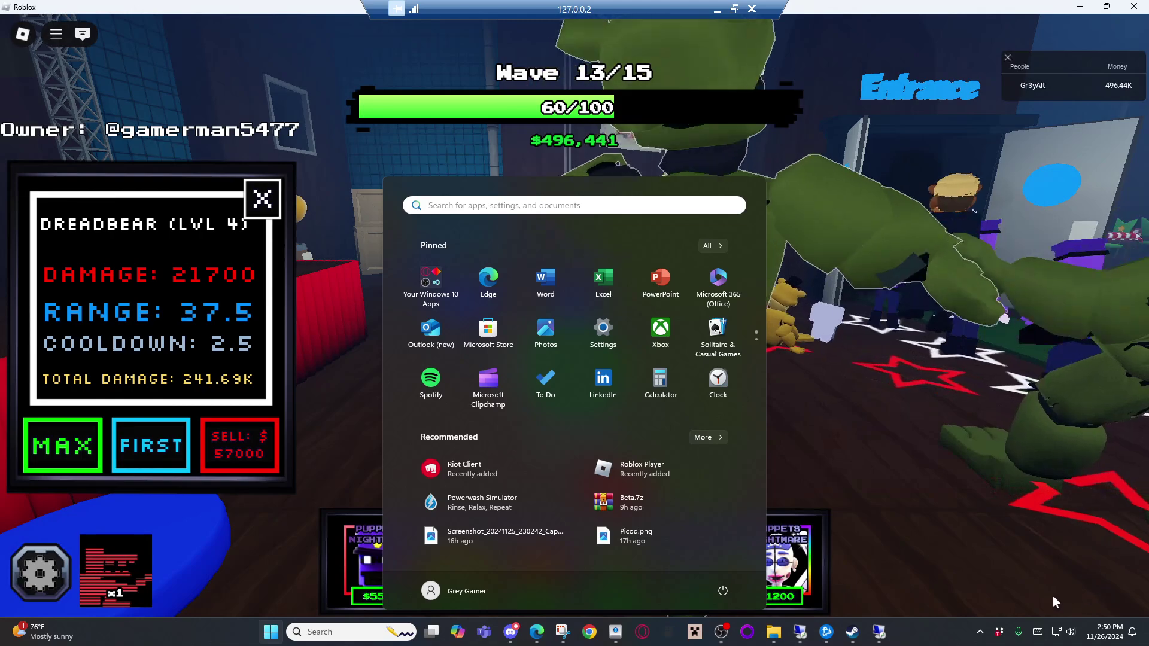
key("super")
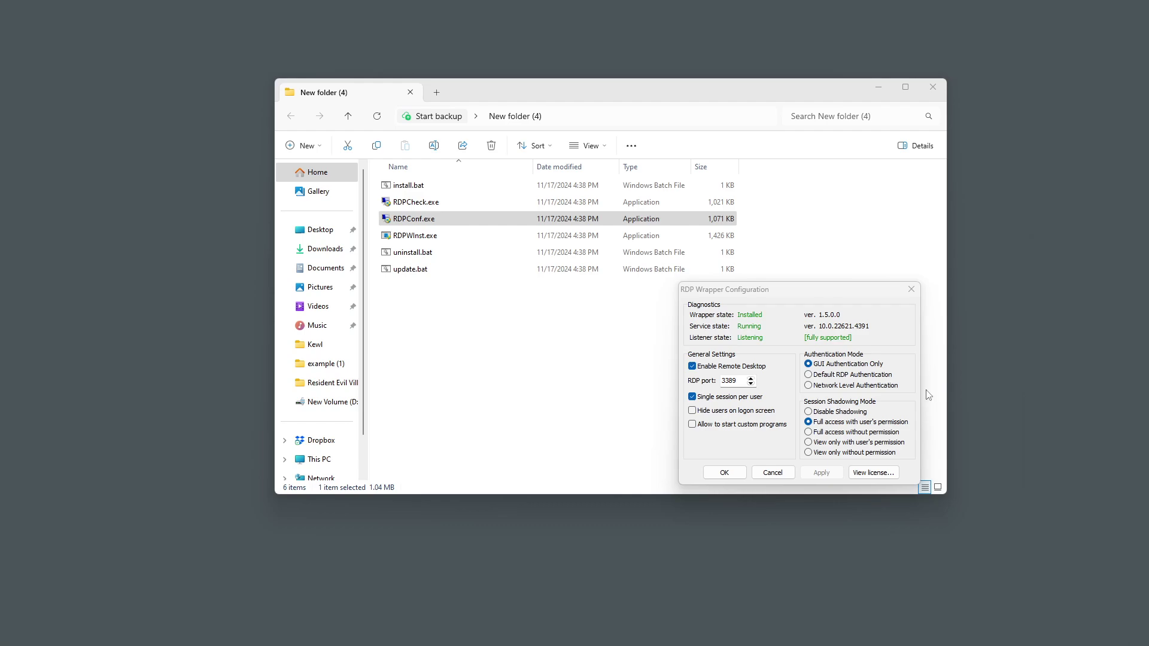
Bring the New folder (4) file list to the front and view RDPCheck.exe's tooltip.
left_click(528, 414)
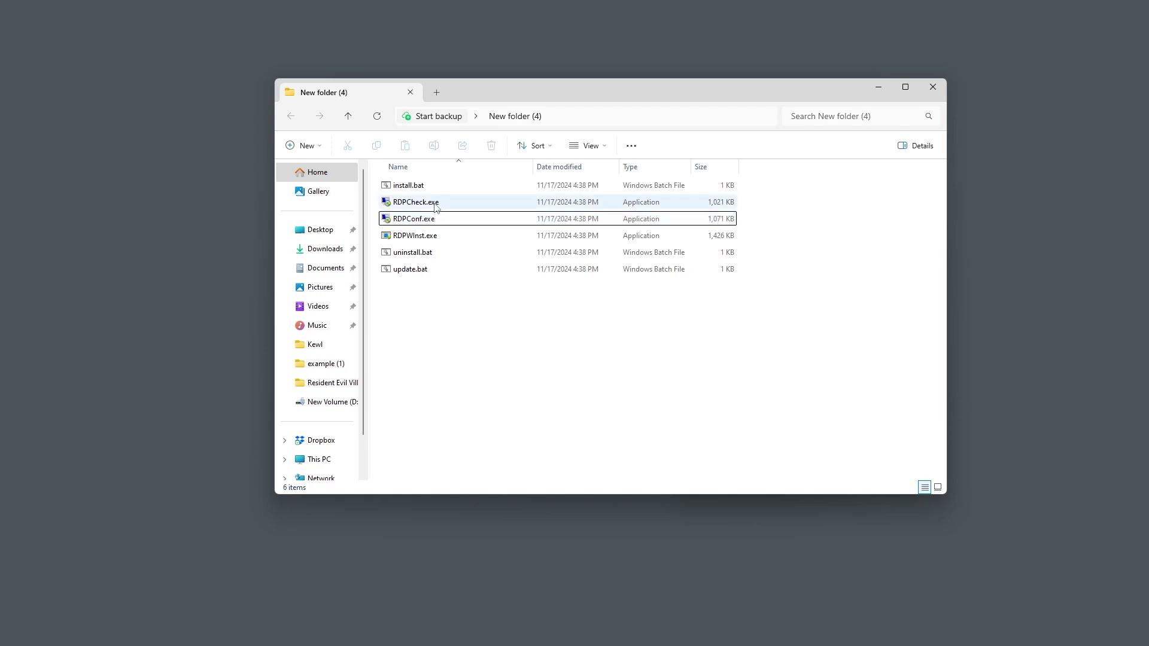
mouse_move(436, 206)
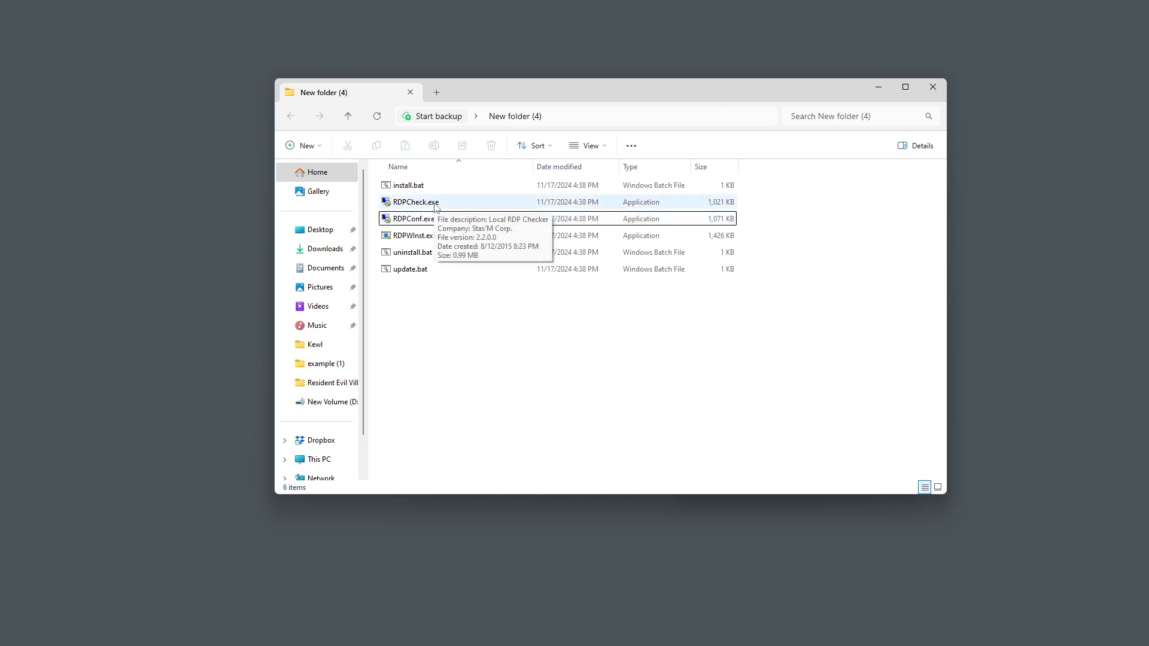
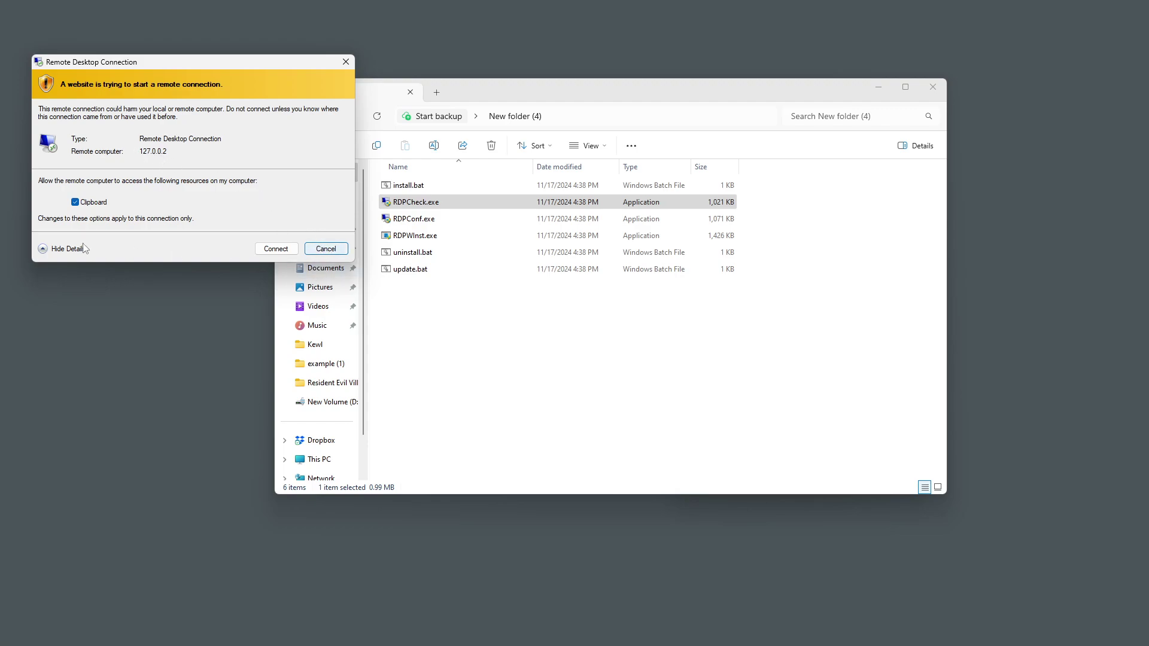
Collapse the shared-resource details and cancel the remote connection to 127.0.0.2.
left_click(46, 250)
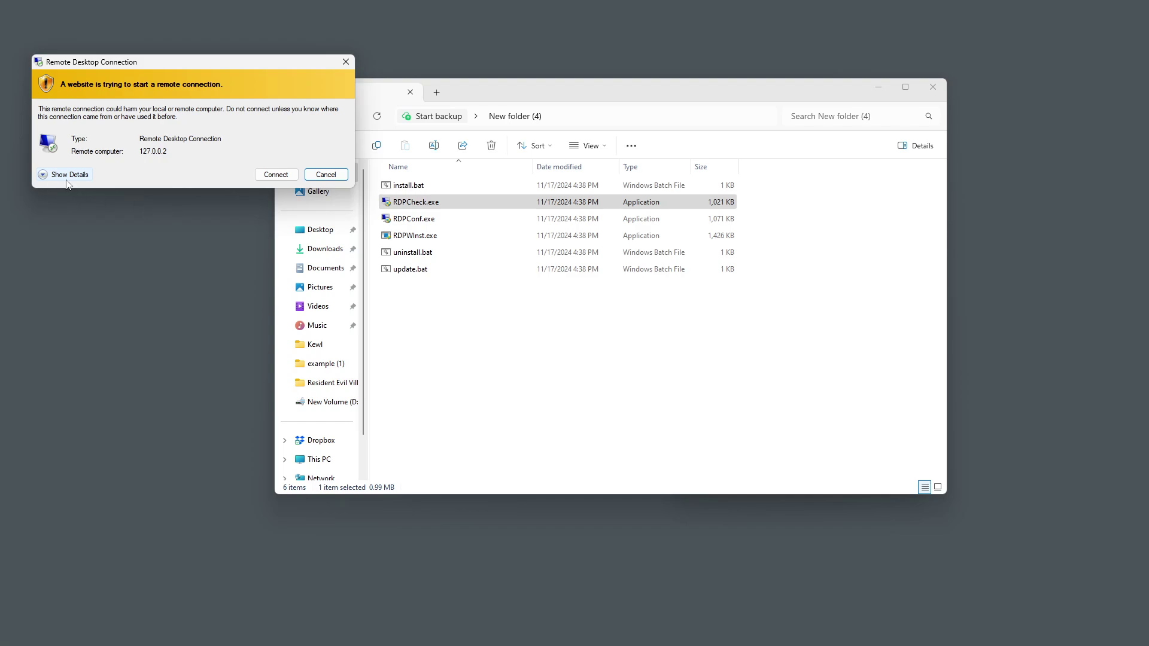
left_click(326, 175)
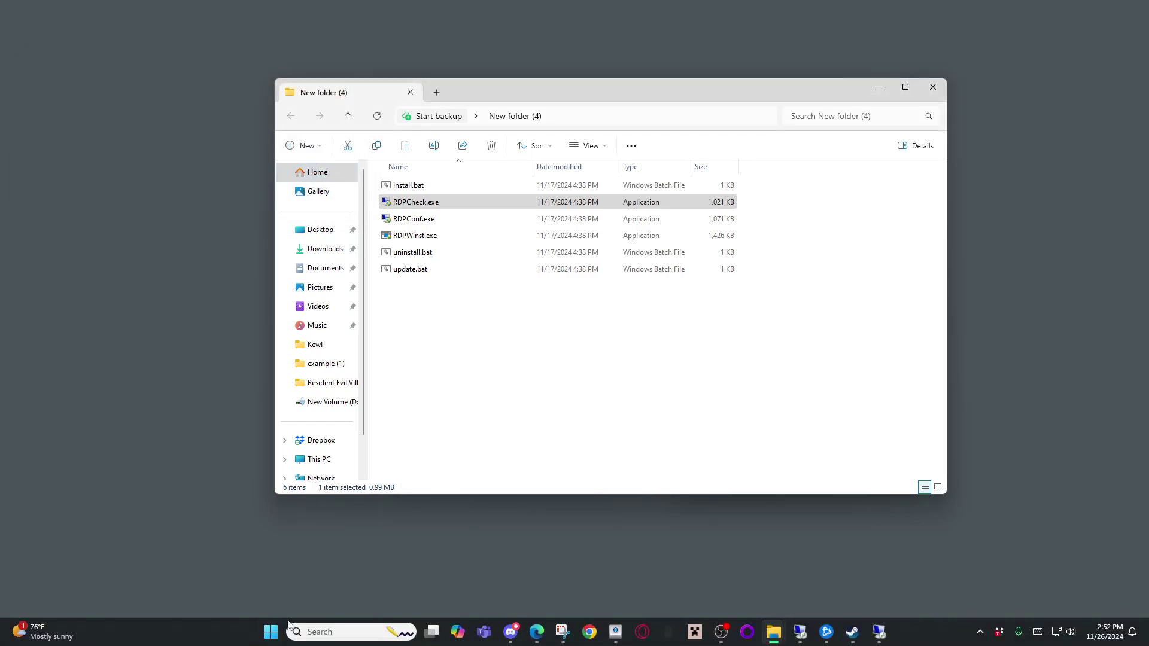
left_click(299, 629)
type("rdc")
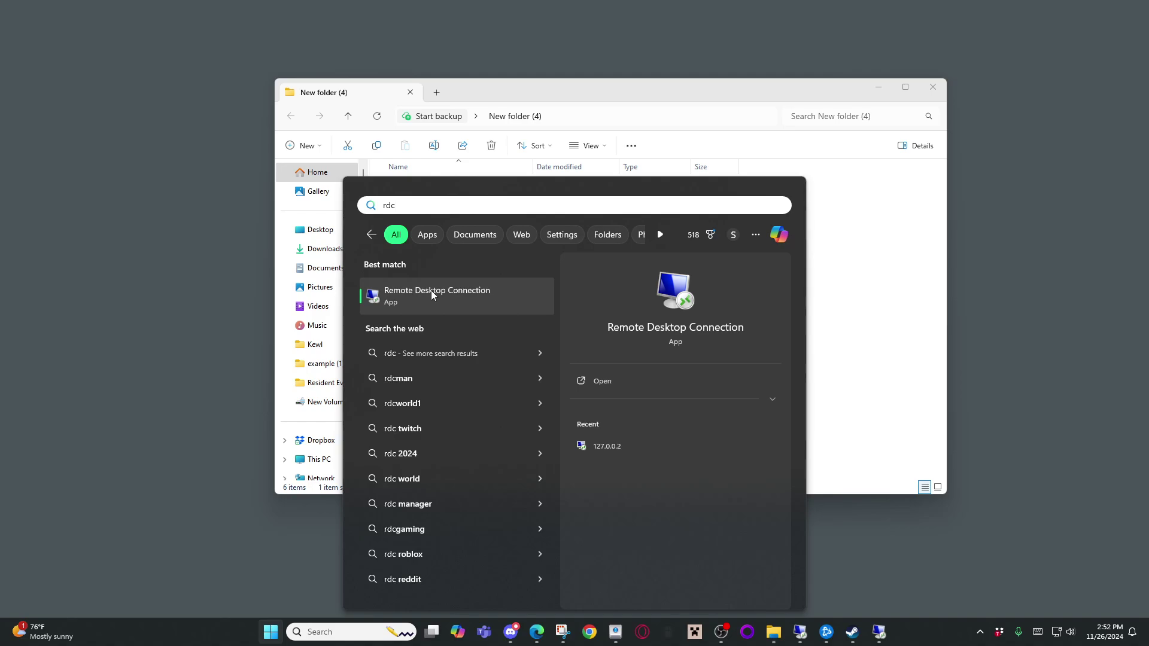
left_click(834, 336)
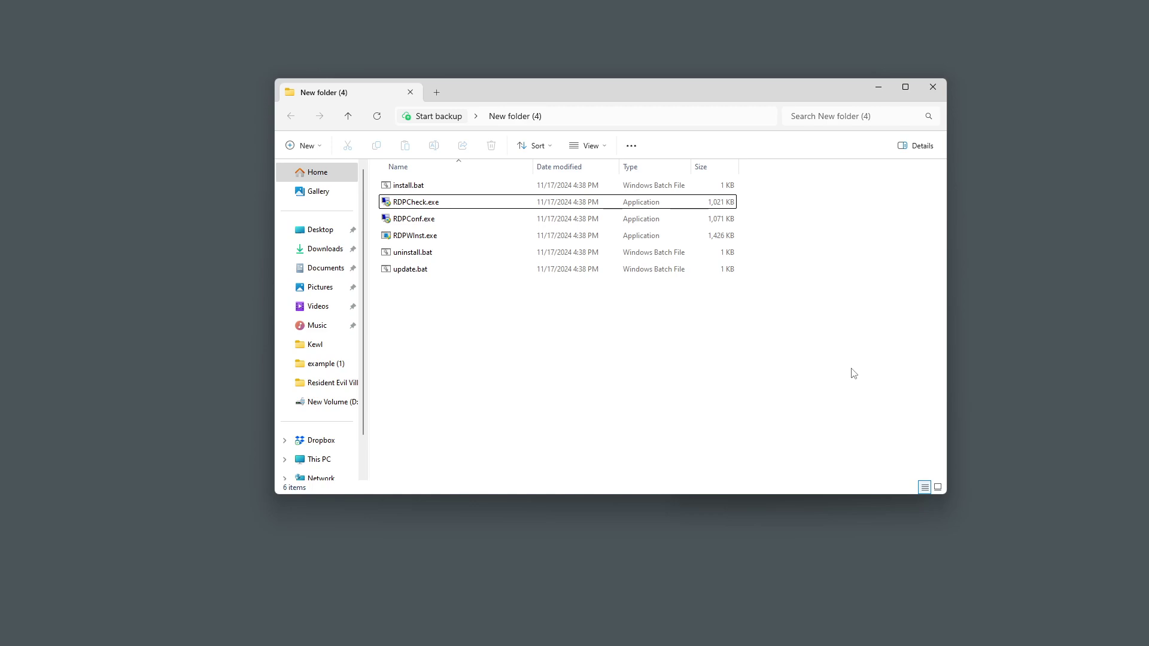